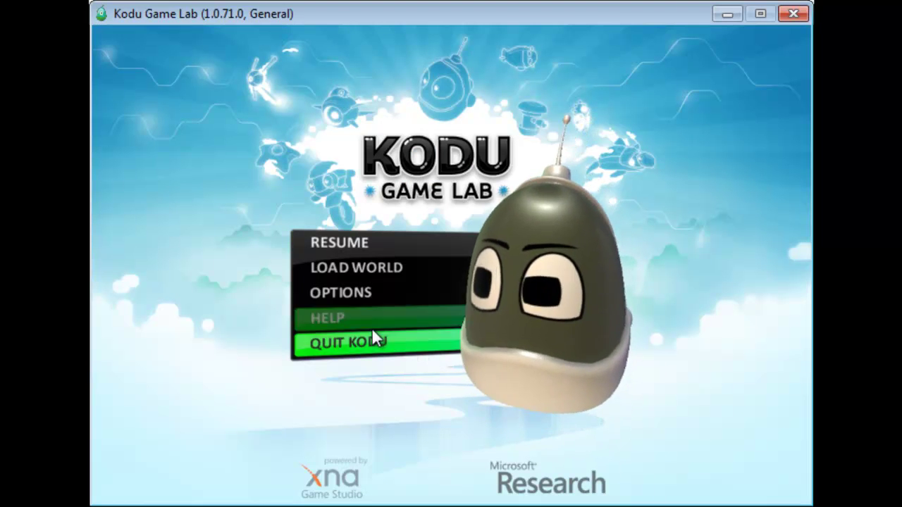
Step: Load the built-in Empty World v01 from the world browser, play it, then exit to editing
click(372, 275)
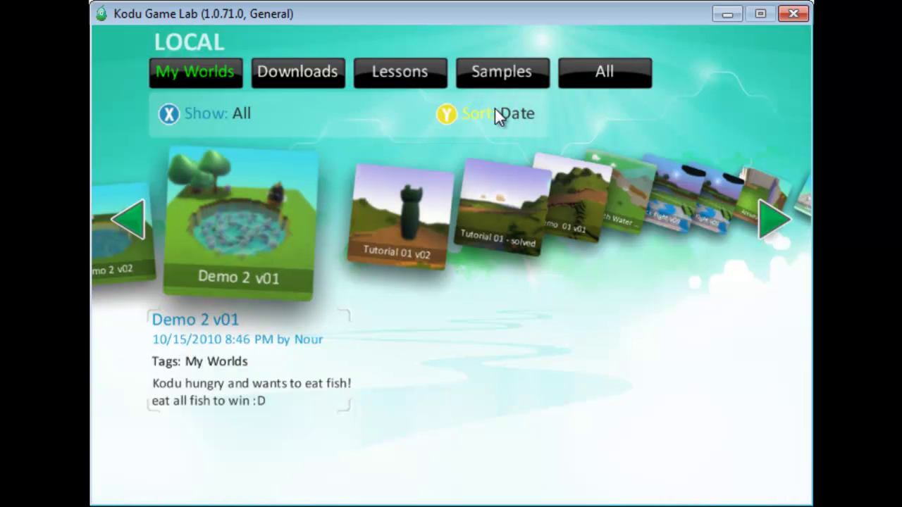
key(Right)
key(Right)
key(Right)
key(Right)
key(Right)
key(Right)
key(Right)
key(Right)
key(Right)
key(Right)
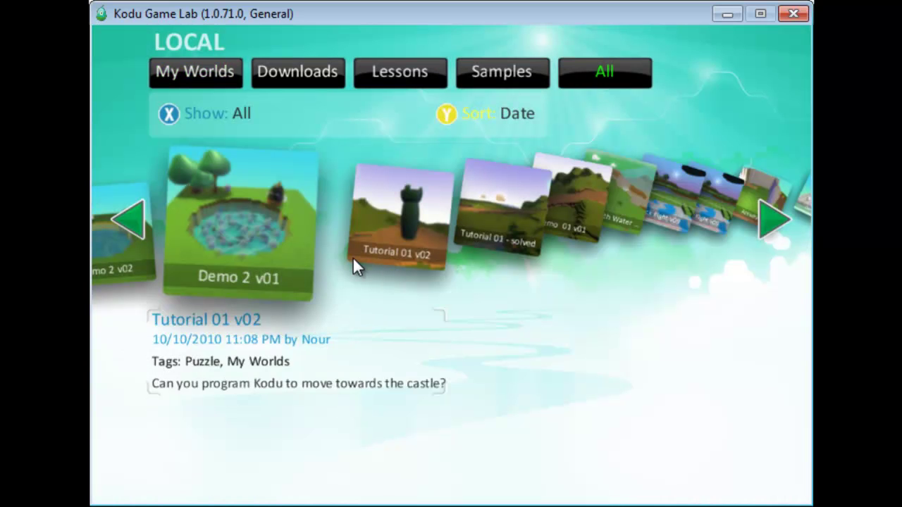
key(Right)
key(Right)
key(Right)
key(Right)
key(Right)
key(Right)
key(Right)
key(Right)
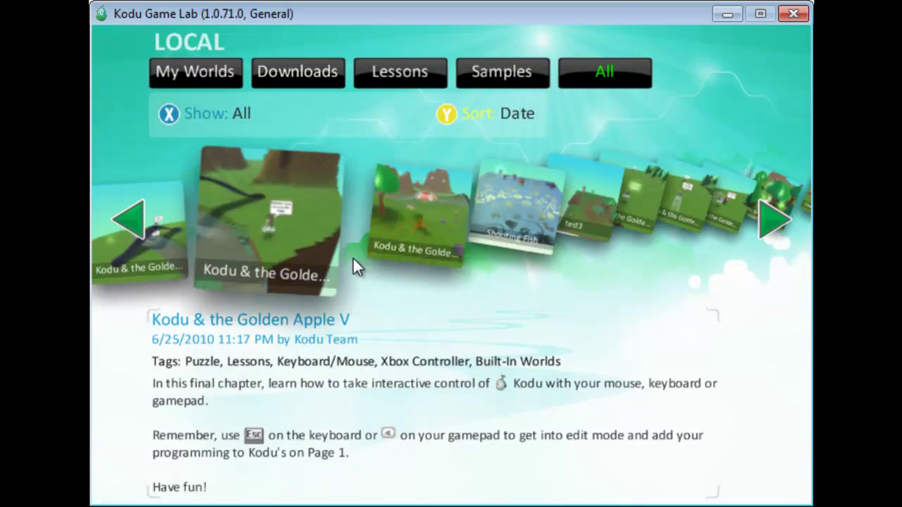
key(Right)
key(Right)
key(Right)
key(Right)
key(Right)
key(Right)
key(Right)
key(Right)
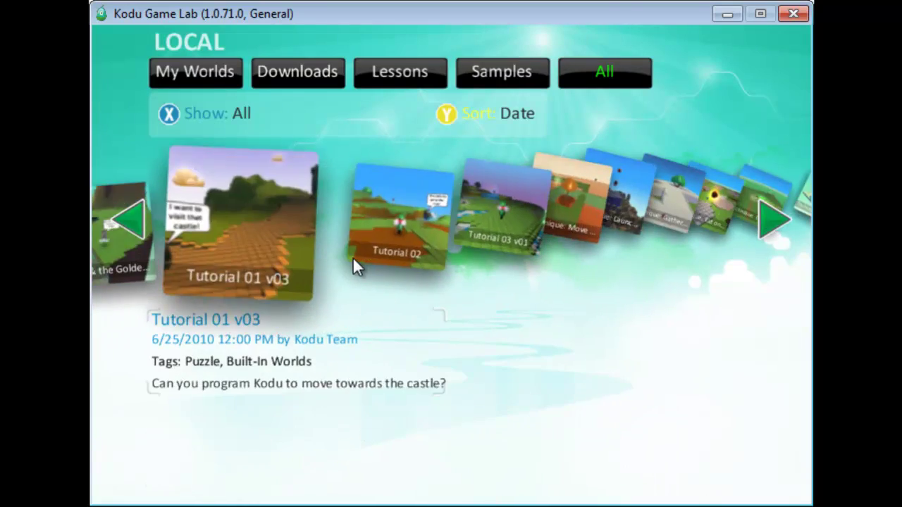
key(Right)
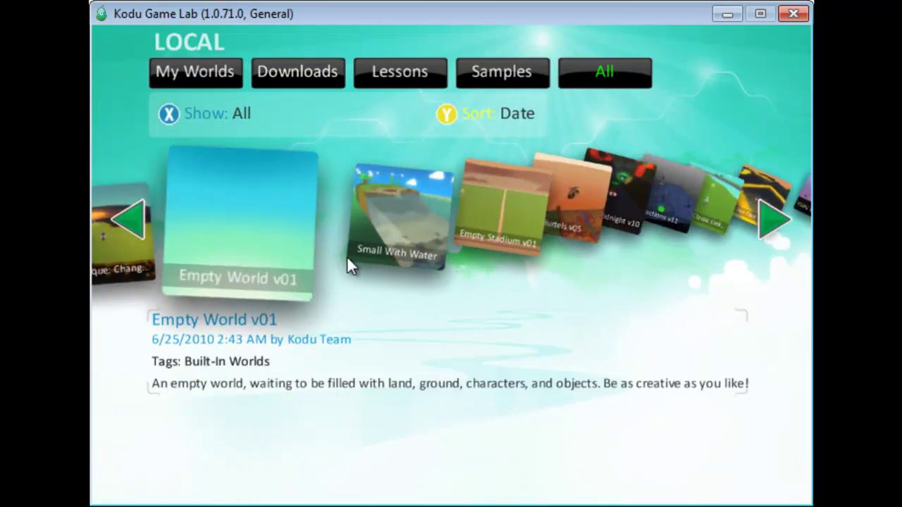
click(246, 226)
click(382, 204)
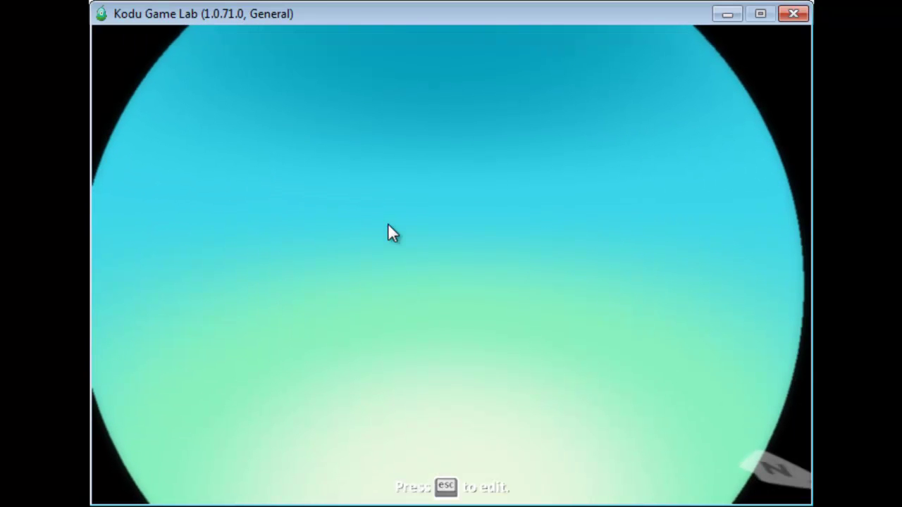
key(Escape)
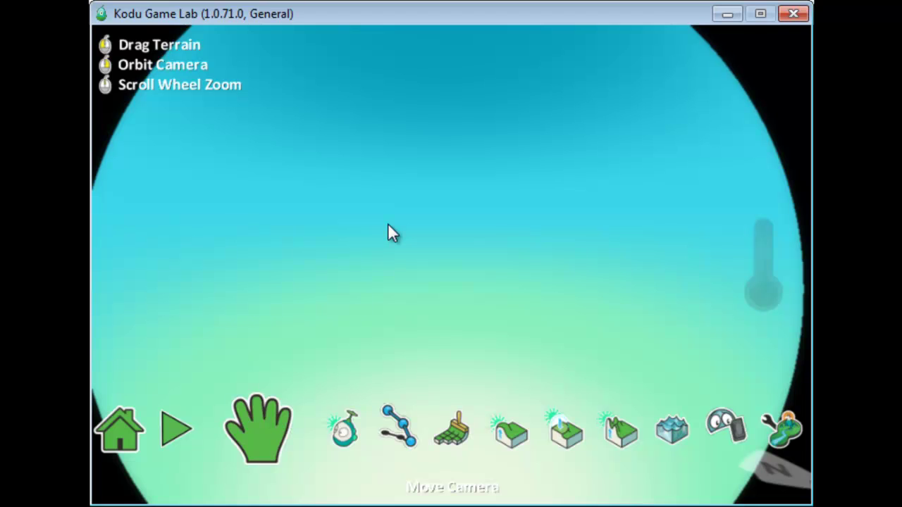
Step: Start a new empty world from the Home Menu with the Ground Brush selected
click(138, 433)
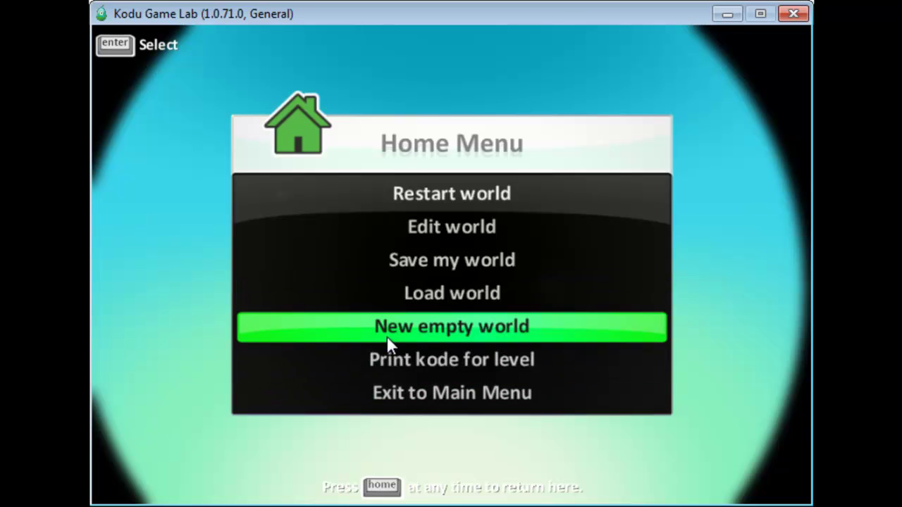
click(387, 338)
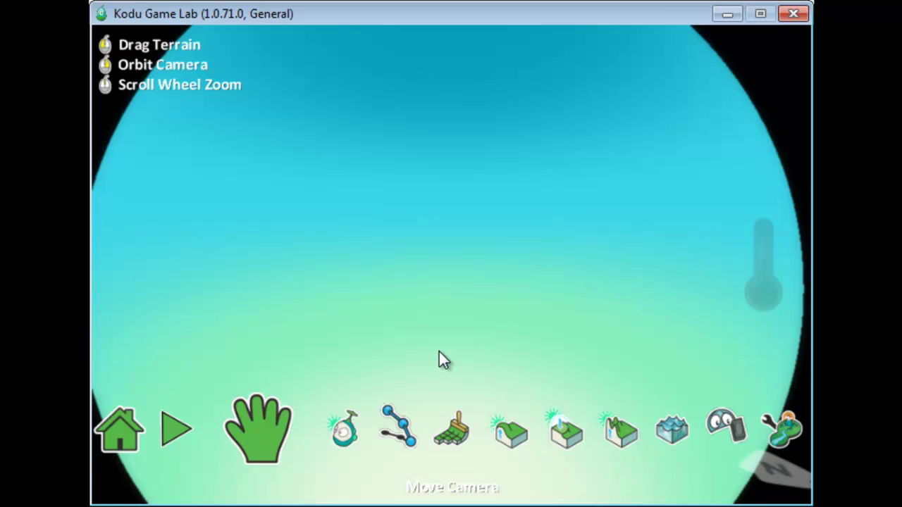
click(438, 433)
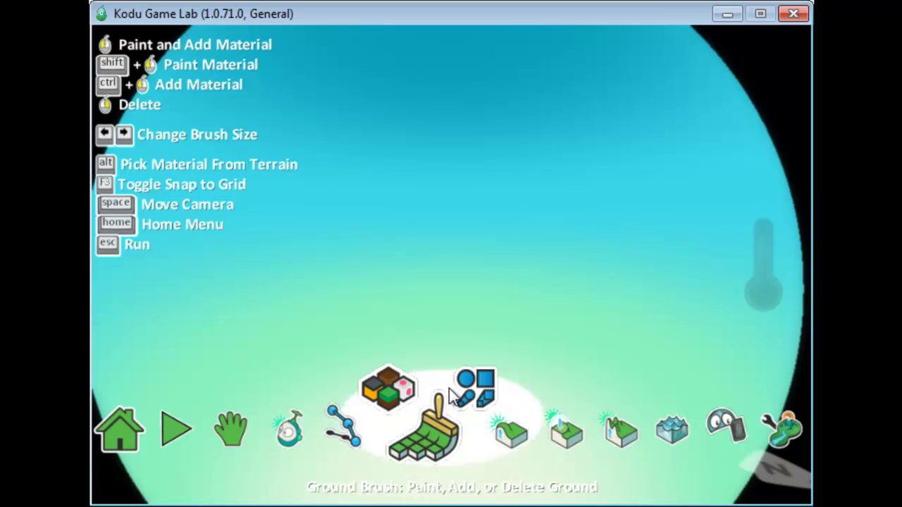
Step: Add ground at the world centre, then lay a large square of ground with the square brush
click(394, 390)
scroll(399, 388, down, 4)
scroll(399, 388, down, 4)
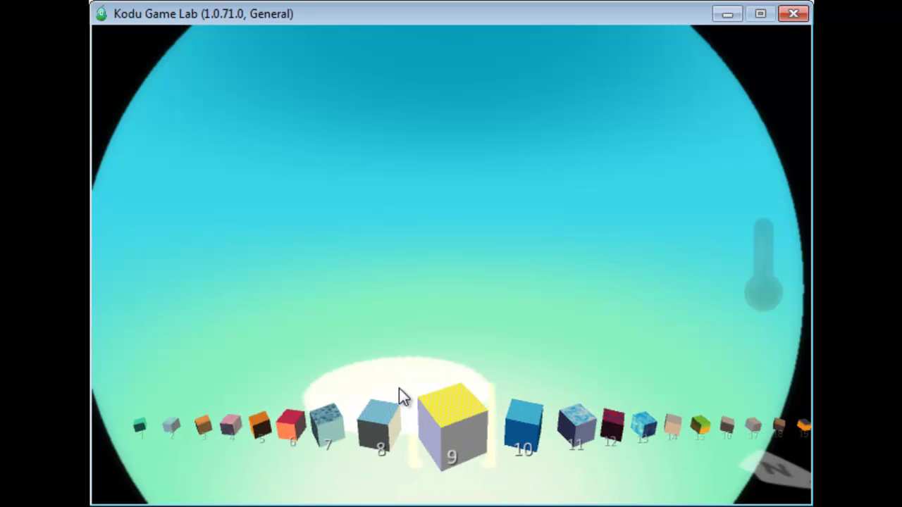
click(399, 389)
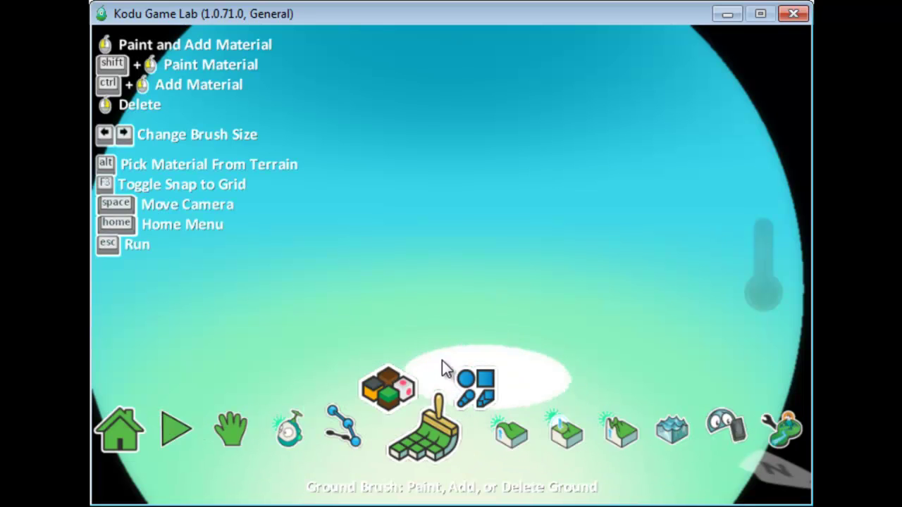
click(453, 326)
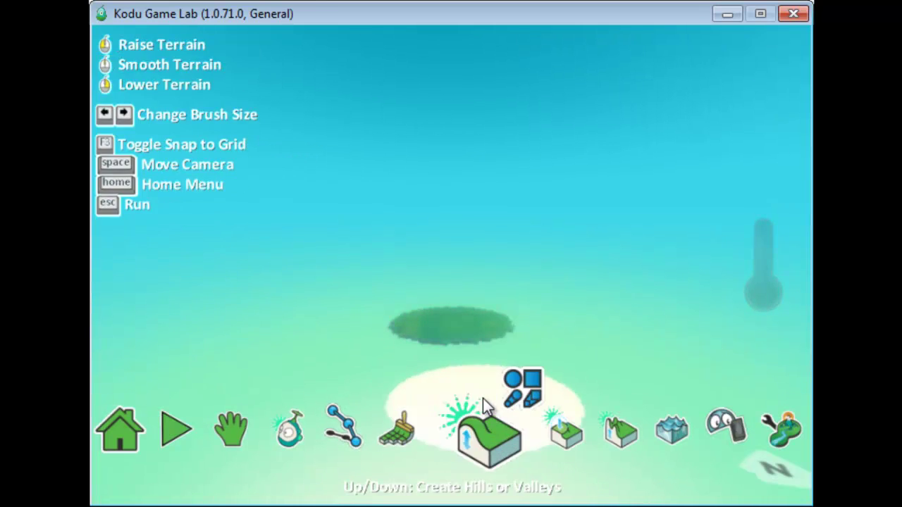
click(484, 389)
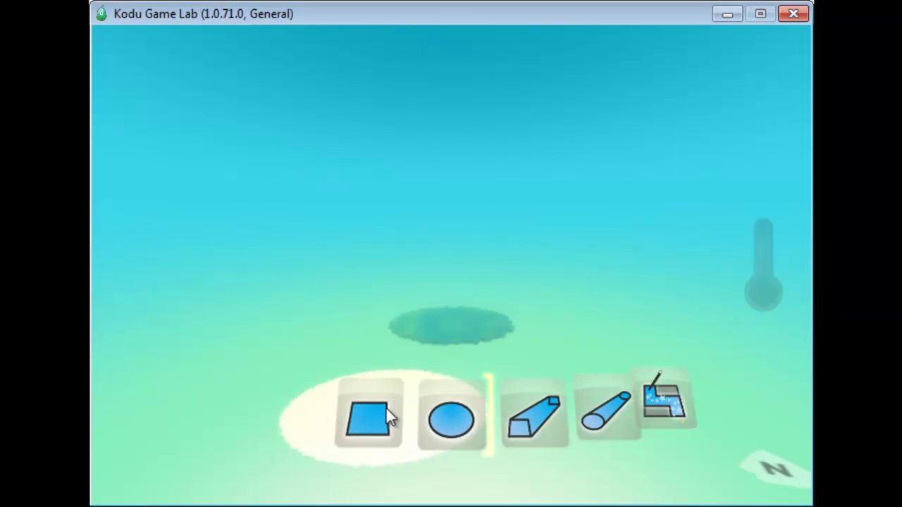
click(454, 325)
click(428, 285)
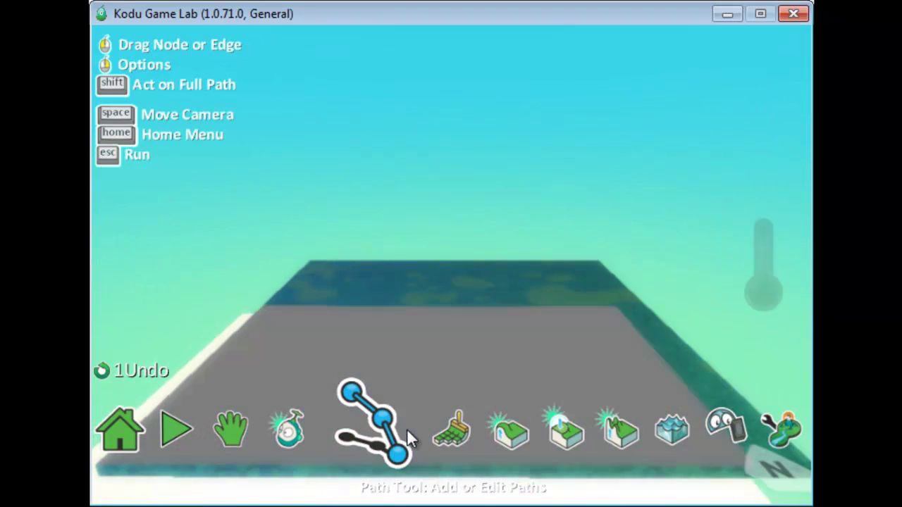
Step: Set the ground material to grass cube 15
click(393, 390)
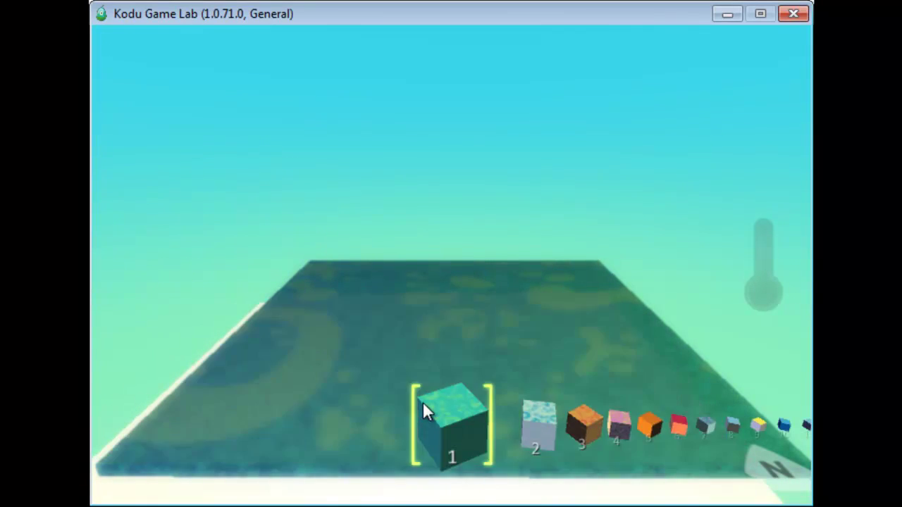
scroll(422, 402, down, 4)
scroll(423, 407, down, 8)
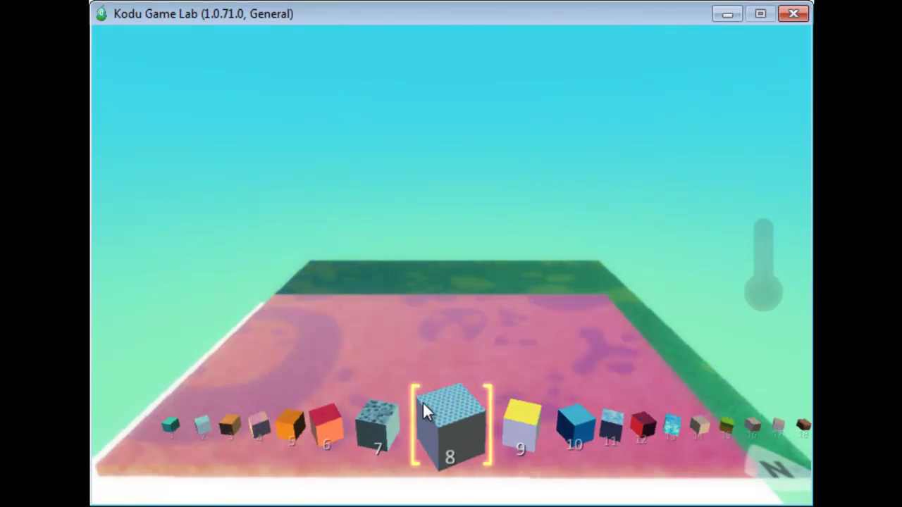
scroll(423, 401, down, 4)
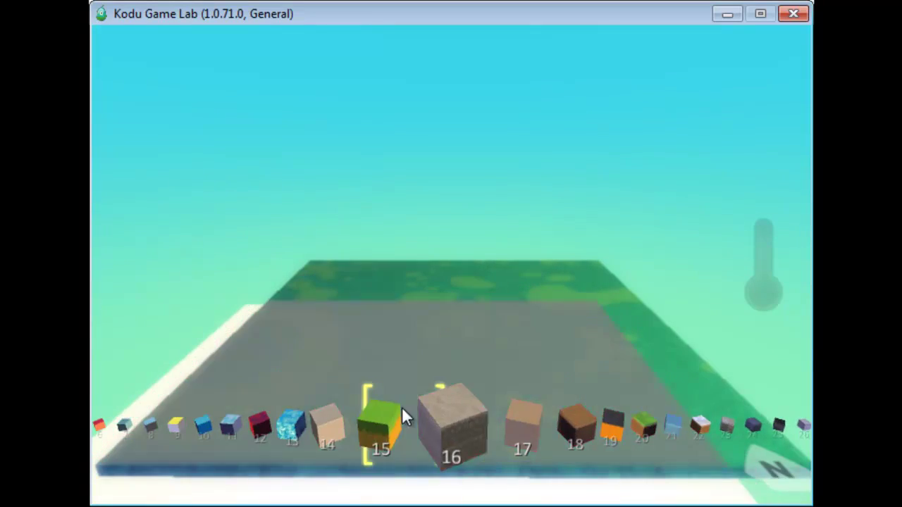
scroll(402, 417, up, 1)
click(464, 418)
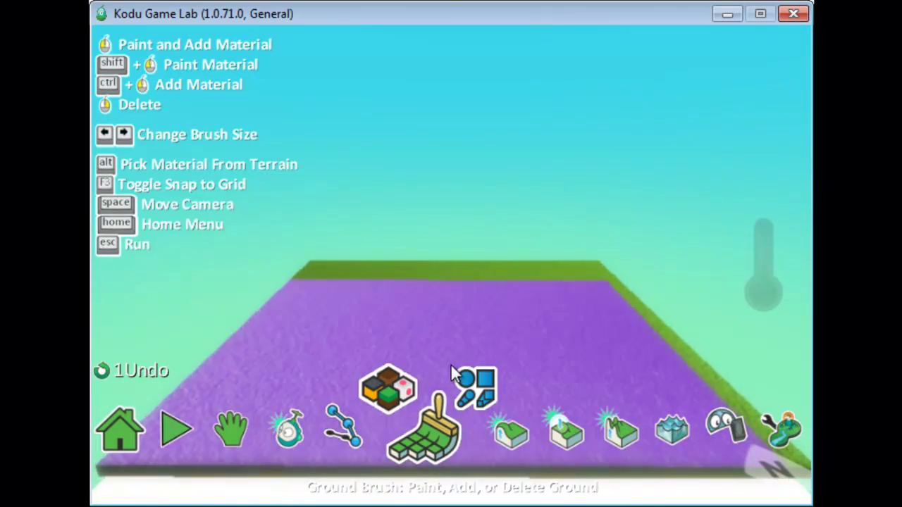
click(489, 443)
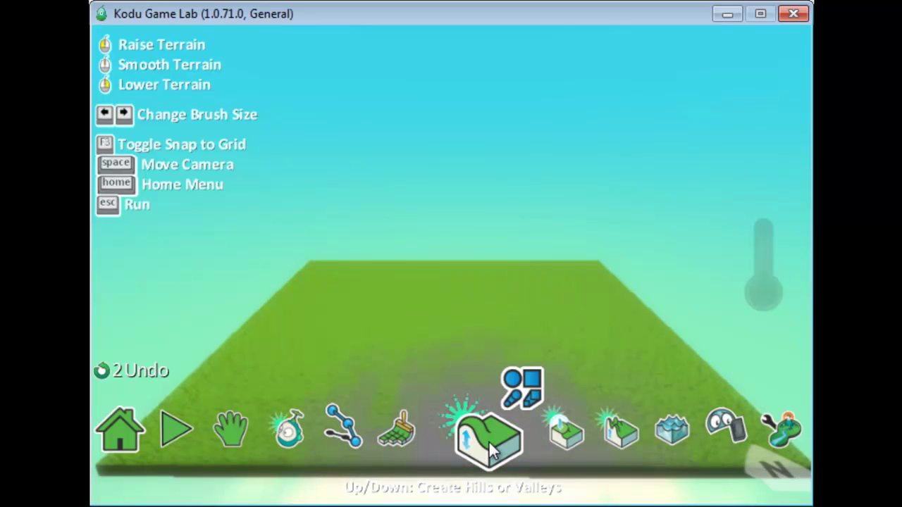
Step: Raise the whole grass square twice with the magic brush into a thick flat-topped block
click(516, 377)
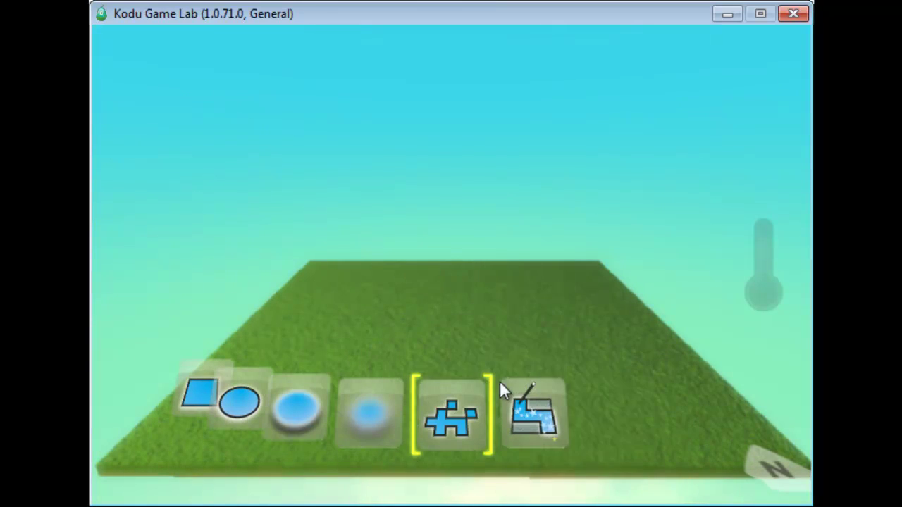
scroll(488, 385, up, 2)
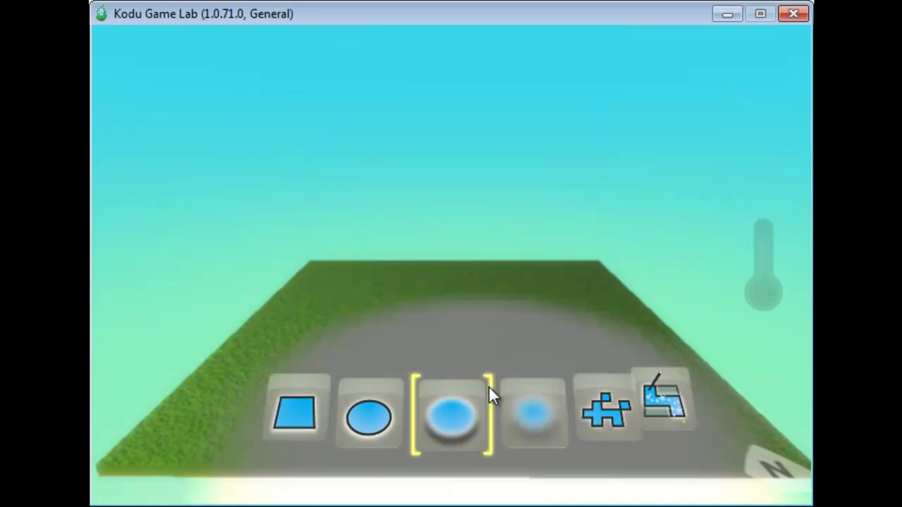
scroll(488, 386, down, 3)
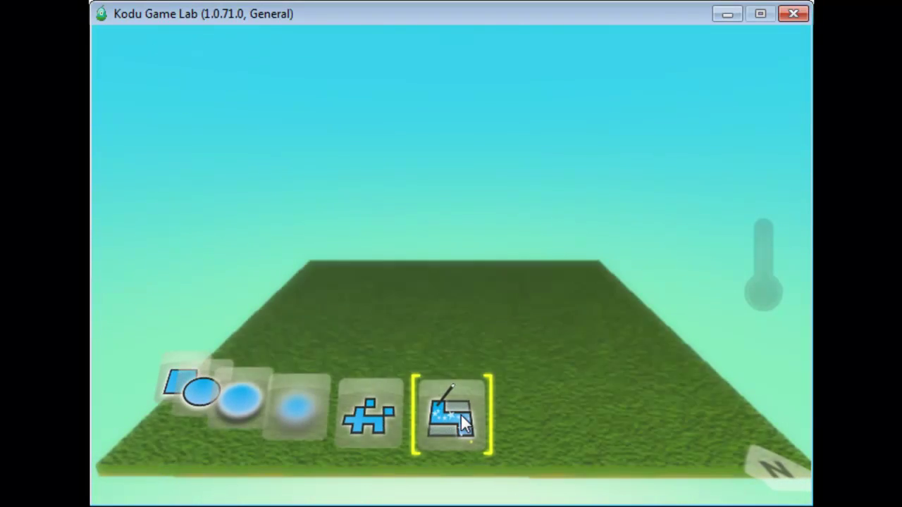
click(461, 416)
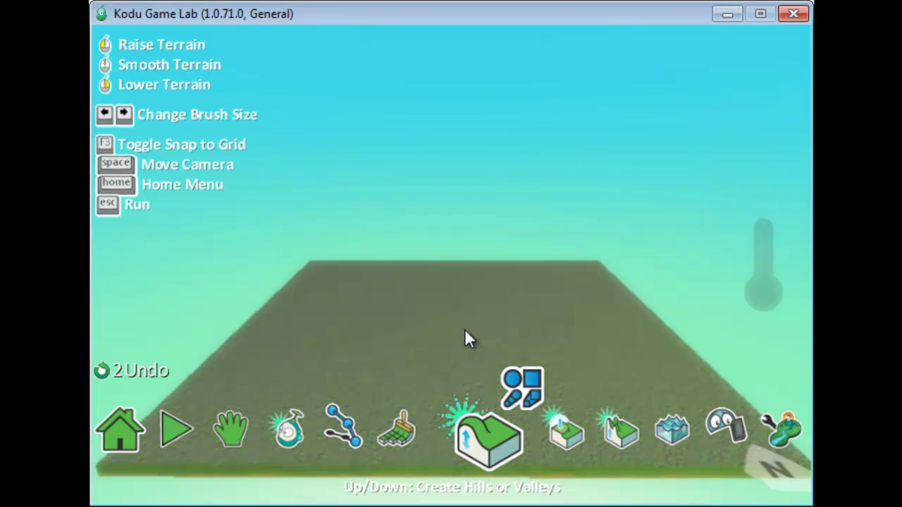
click(465, 330)
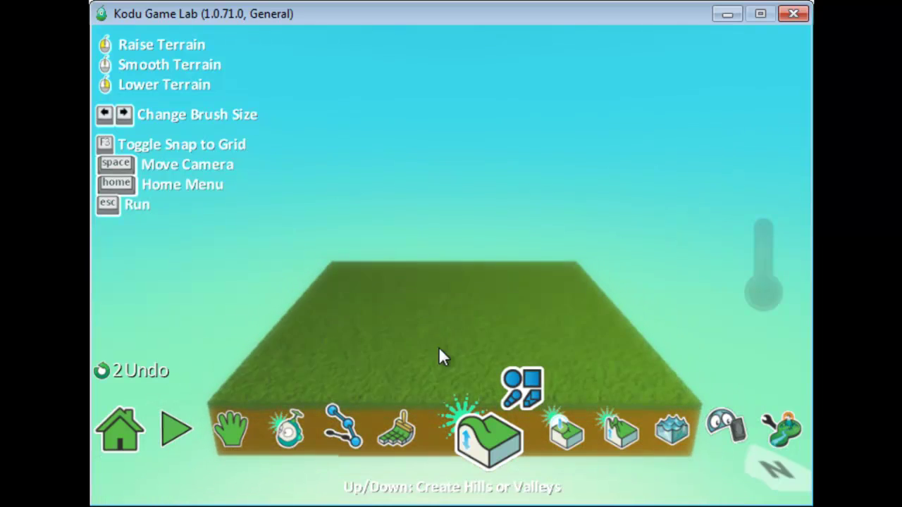
click(444, 351)
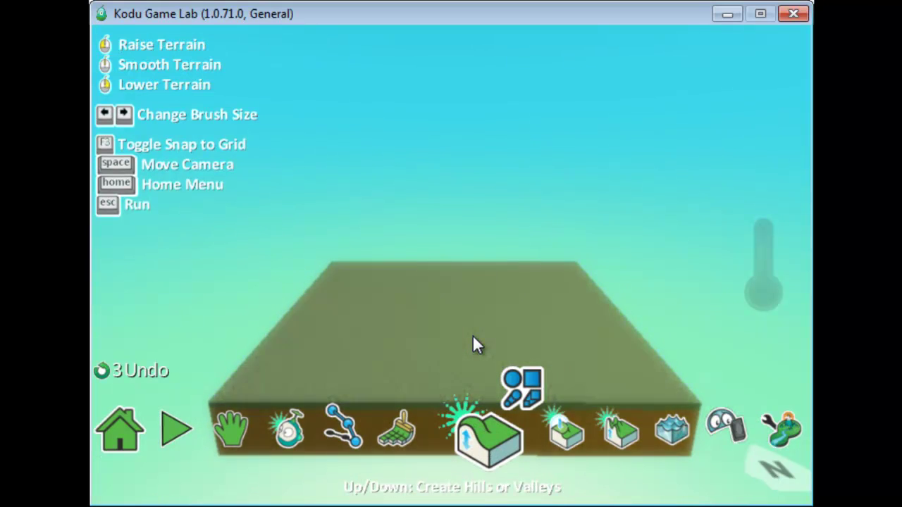
Step: Set the Ground Brush to material 1 with a smaller round brush shape
click(419, 441)
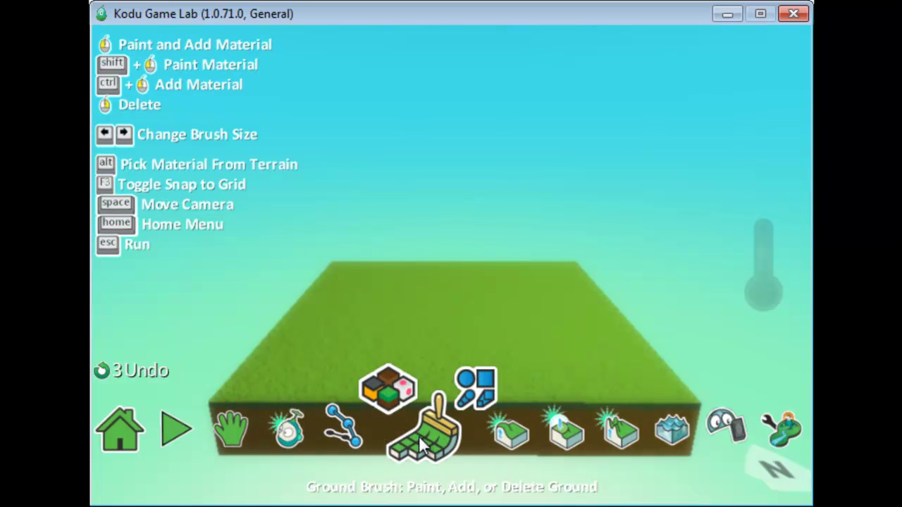
click(388, 387)
scroll(420, 402, down, 1)
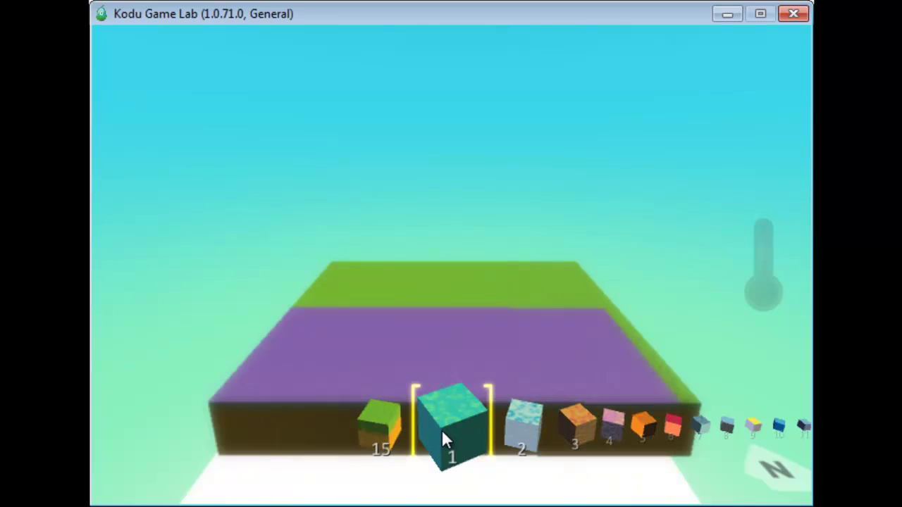
scroll(442, 429, up, 4)
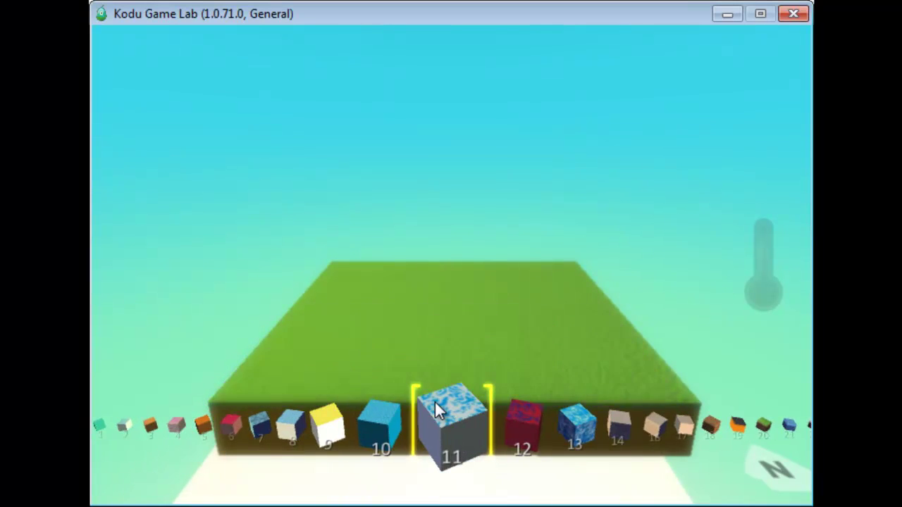
scroll(435, 405, up, 10)
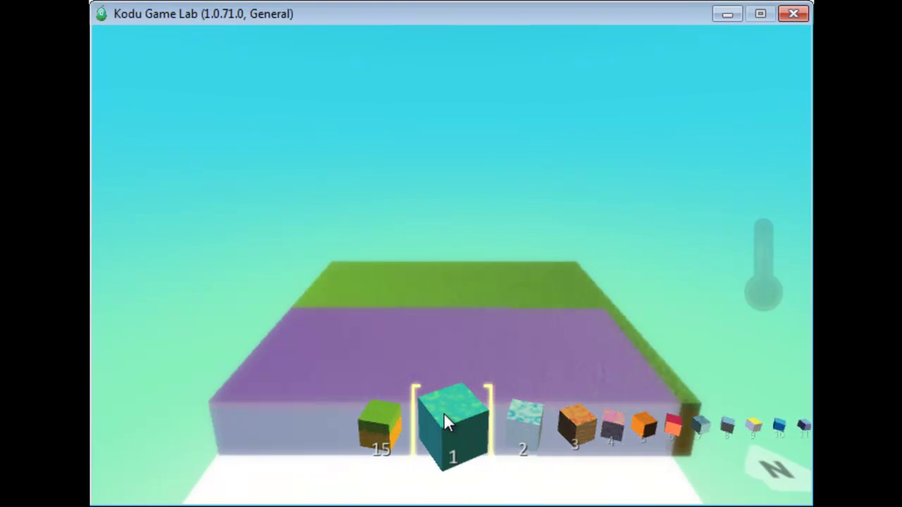
click(444, 416)
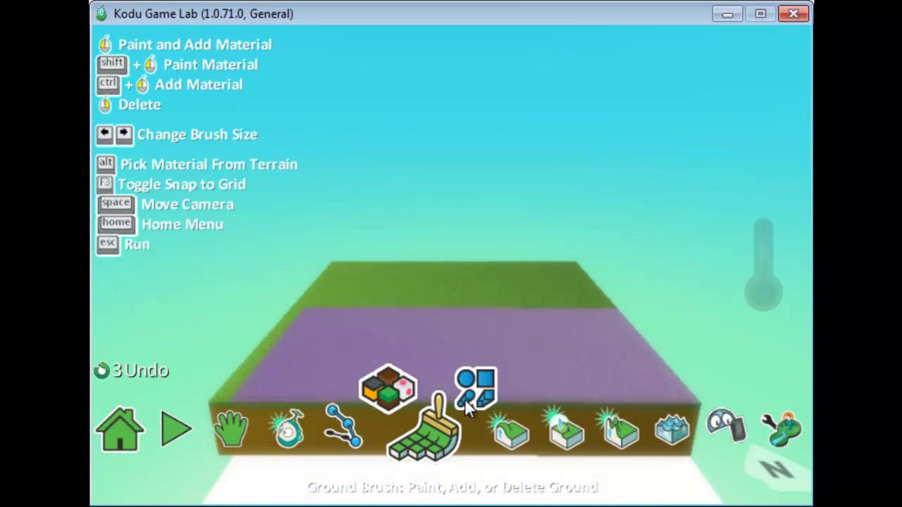
click(466, 396)
scroll(465, 409, down, 1)
click(451, 416)
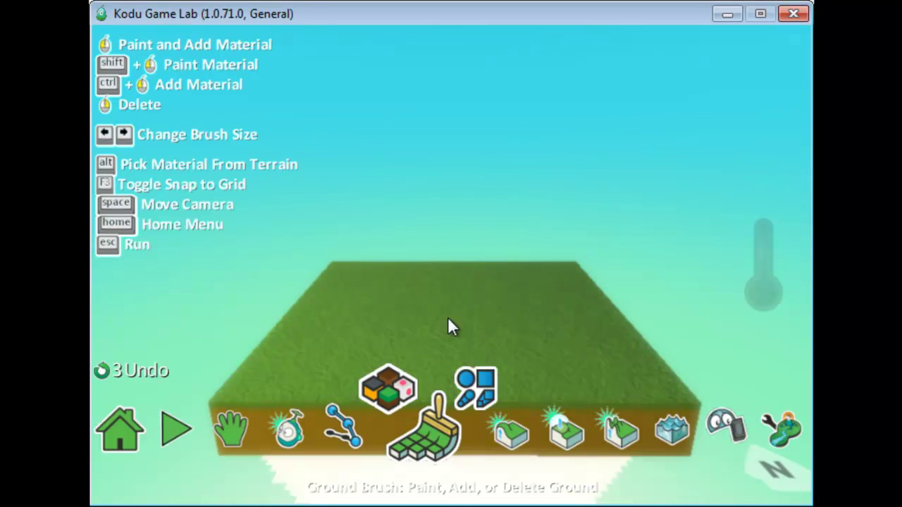
key(Left)
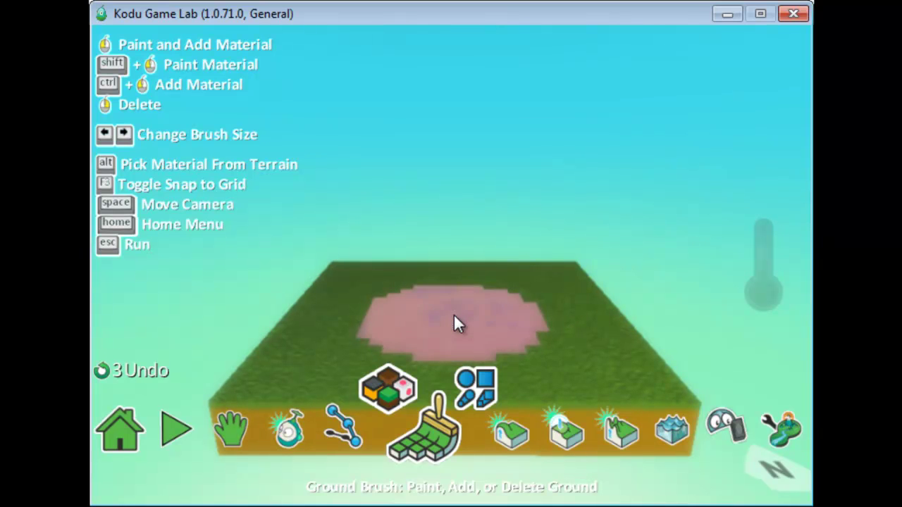
Step: Lower a round pit into the centre of the grass block with the Up/Down tool
click(504, 423)
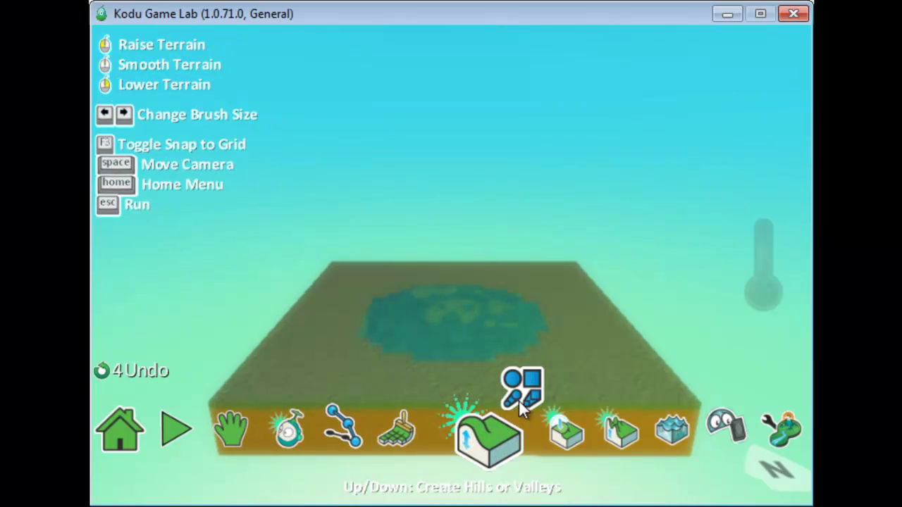
click(523, 387)
click(458, 393)
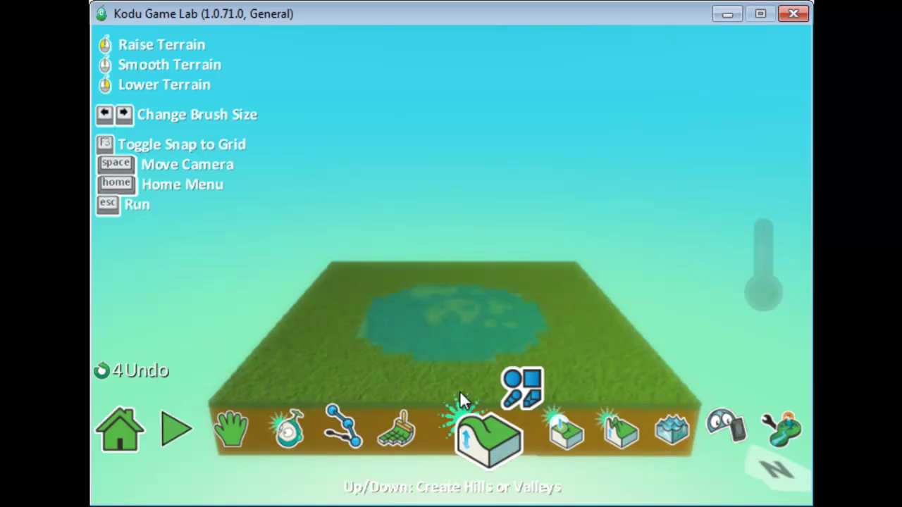
right_click(459, 326)
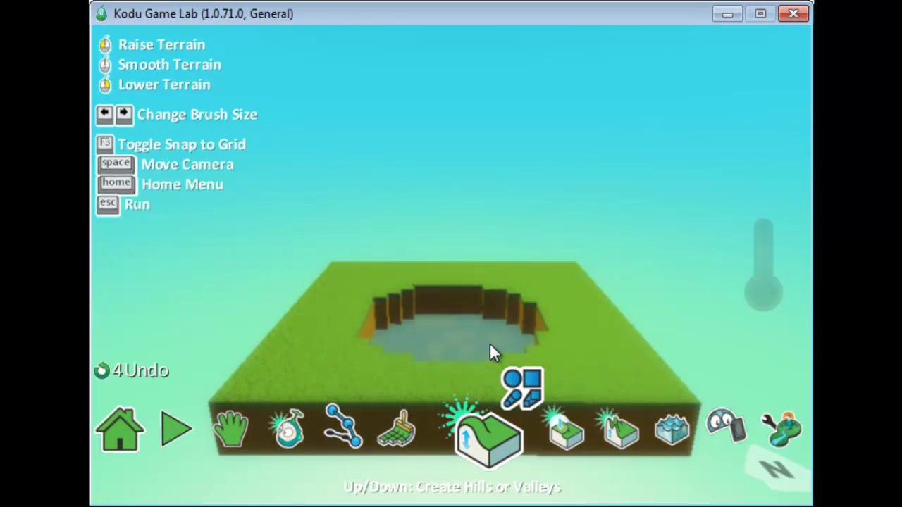
click(646, 432)
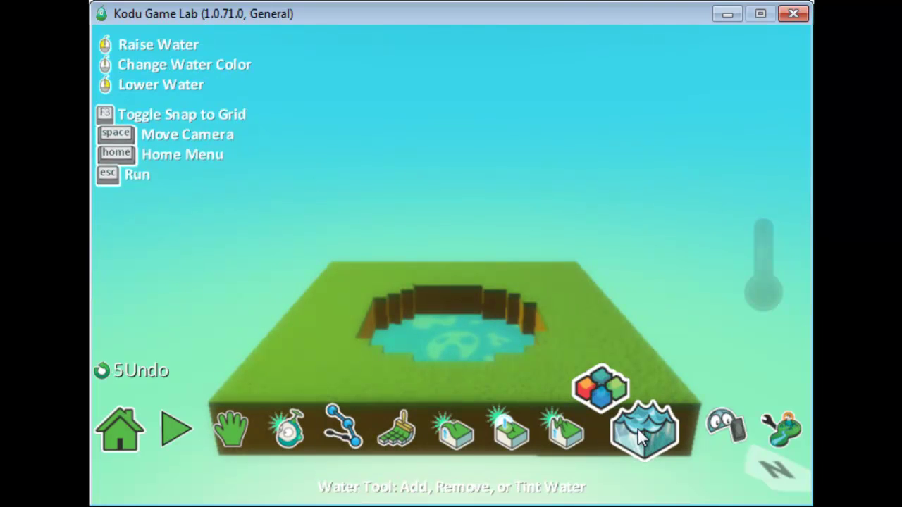
Step: Fill the pit with water type 1, then lower it just below grass level
click(606, 391)
scroll(610, 412, down, 5)
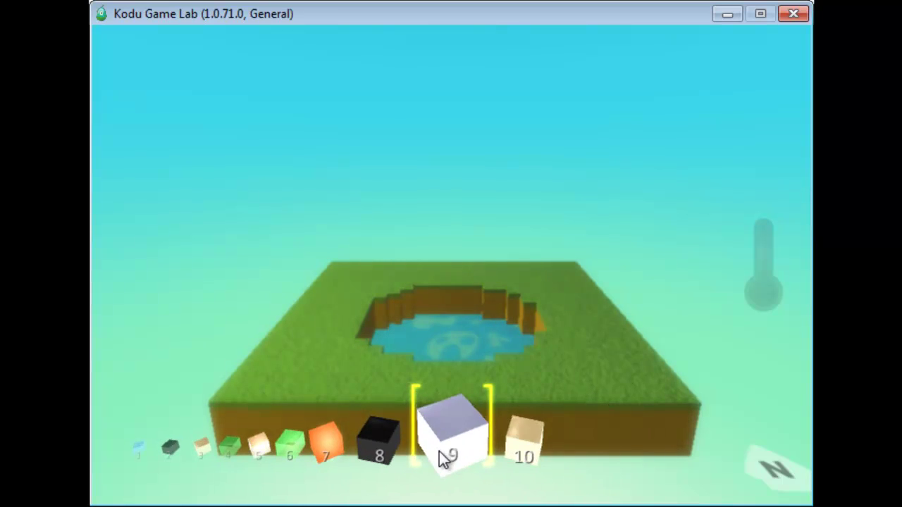
scroll(343, 449, up, 8)
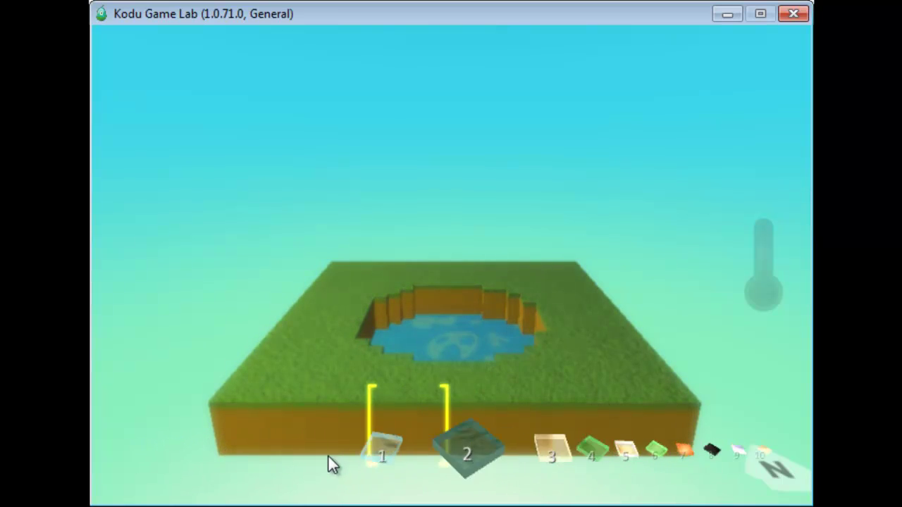
click(448, 443)
scroll(438, 422, down, 3)
click(433, 328)
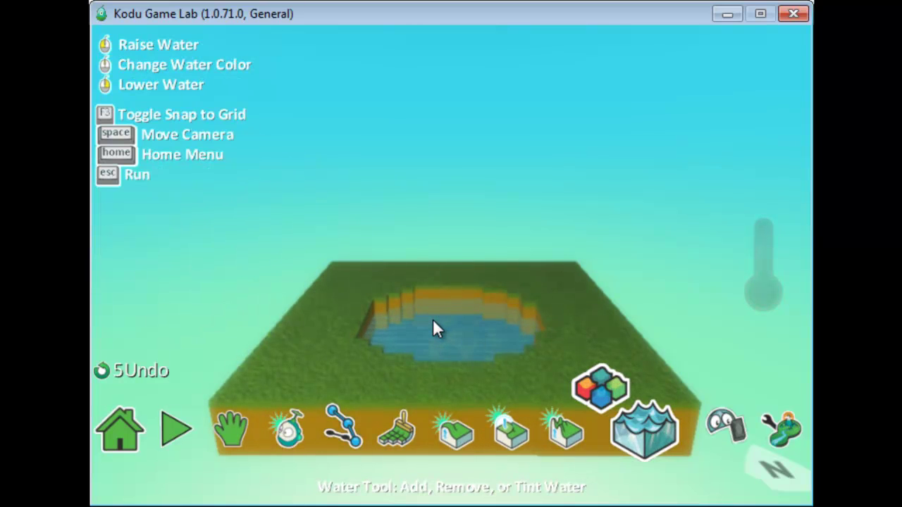
click(432, 320)
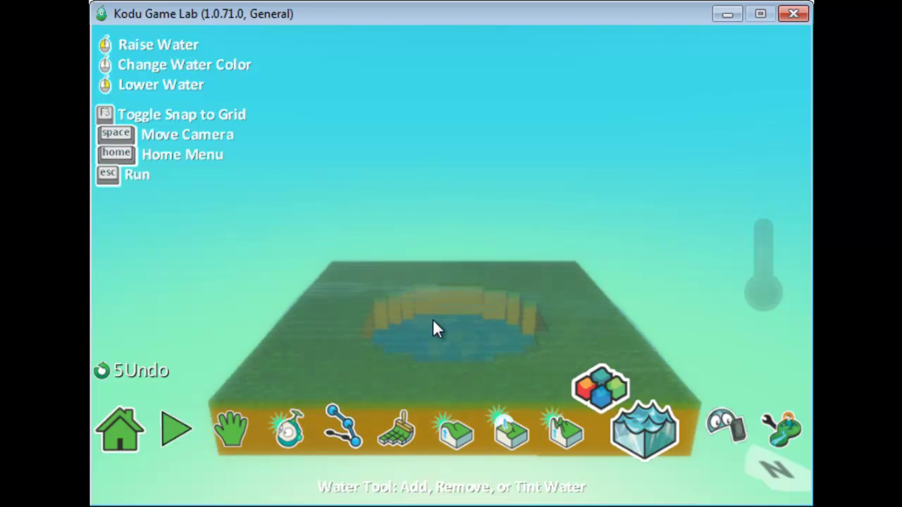
right_click(433, 321)
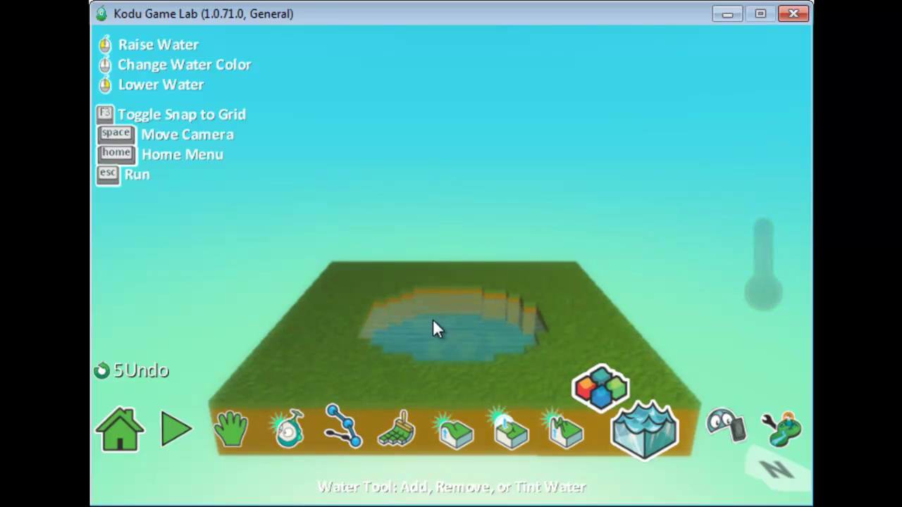
Step: Orbit the camera to look down onto the pond from overhead
scroll(433, 318, up, 5)
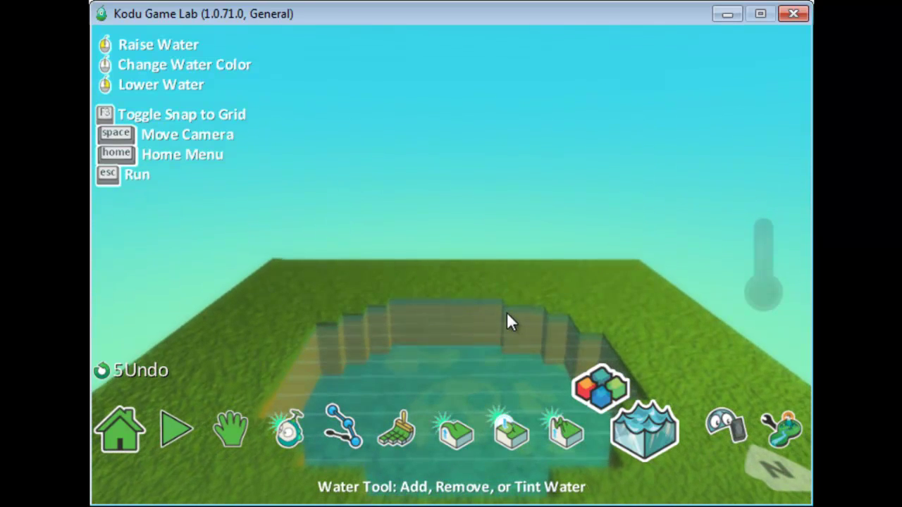
key(space)
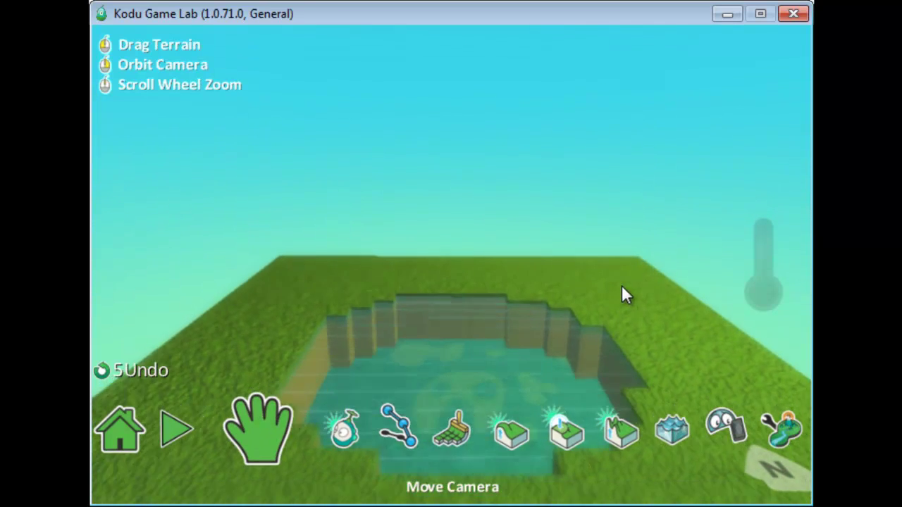
scroll(621, 293, down, 3)
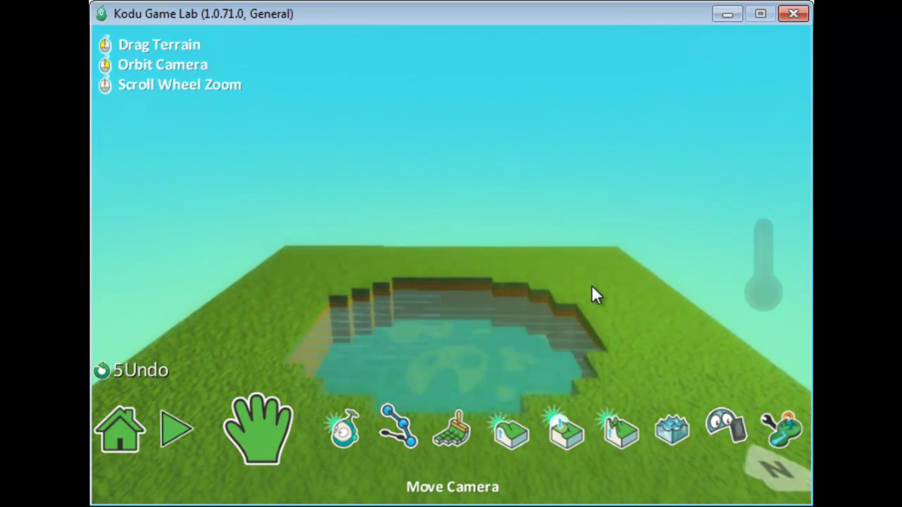
key(space)
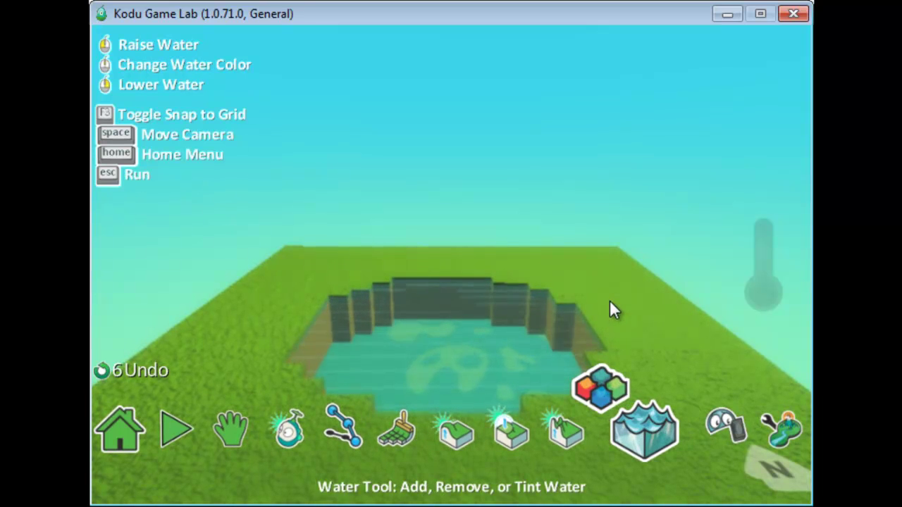
key(space)
click(291, 426)
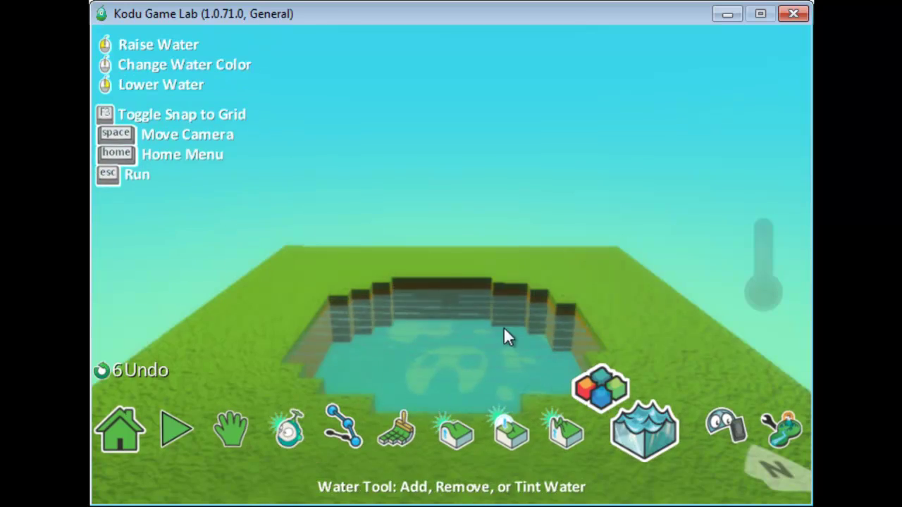
key(space)
right_drag(574, 284, 579, 185)
Step: Add a fish to the pond and change its colour to blue
click(462, 245)
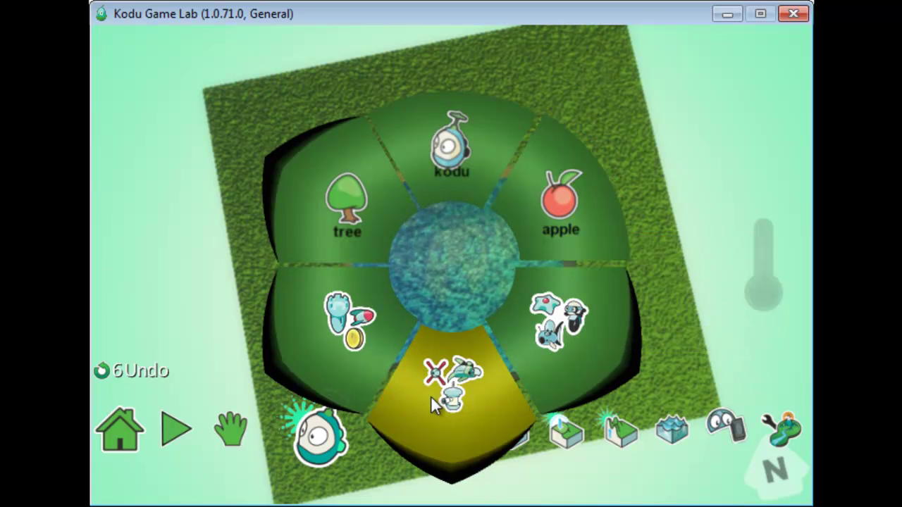
click(431, 398)
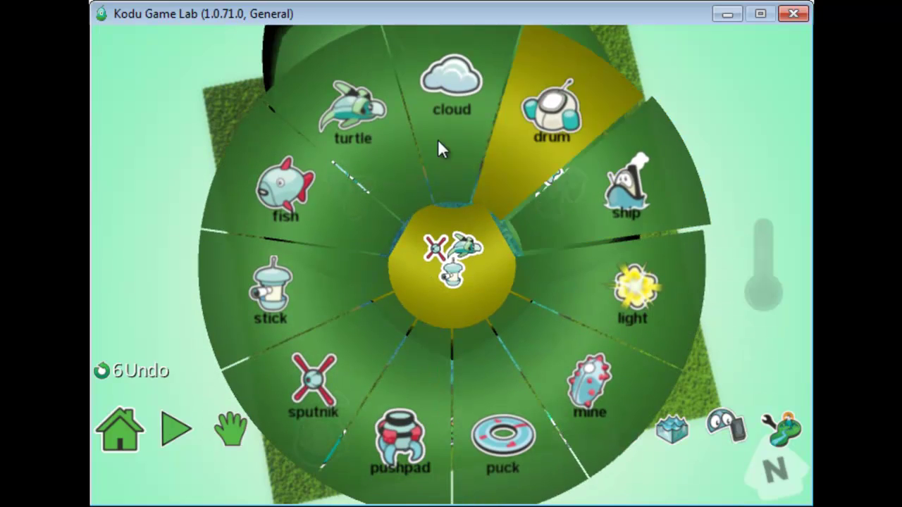
click(346, 203)
mouse_move(456, 188)
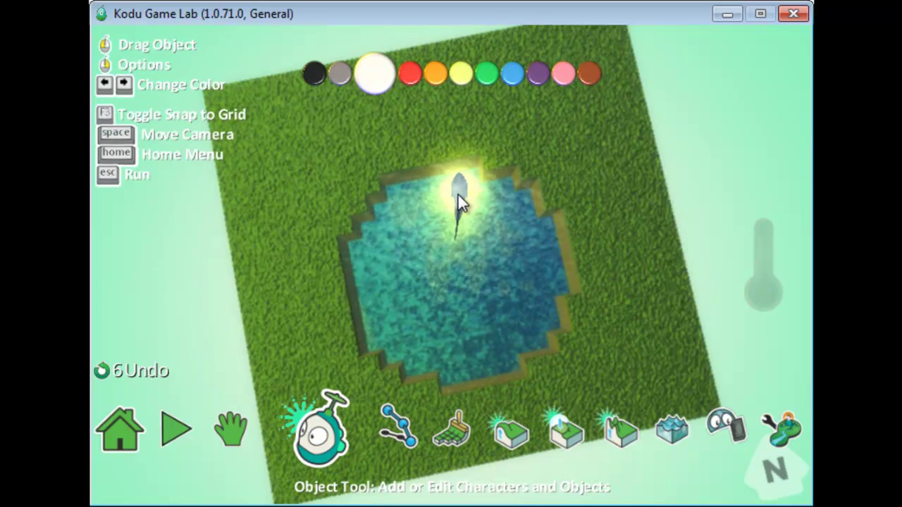
key(Right)
key(Right)
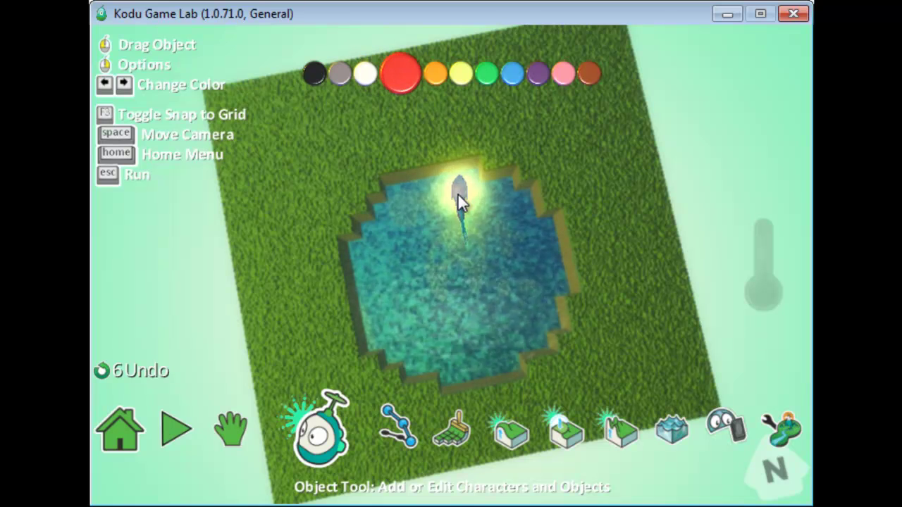
key(Right)
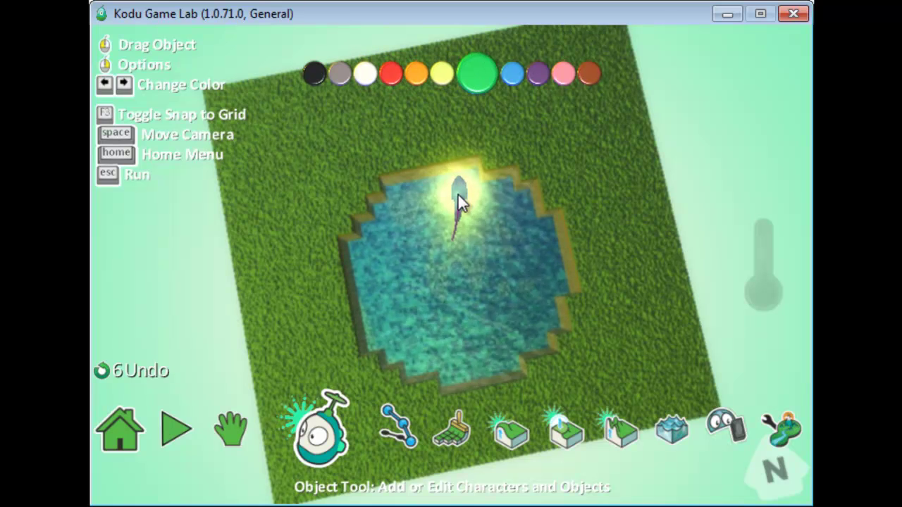
key(Right)
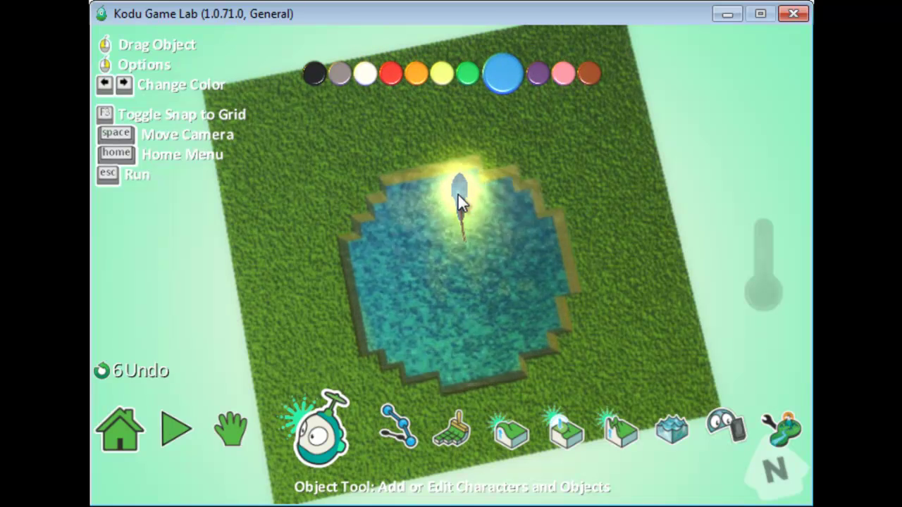
Step: Rotate the fish to 267, move it further into the pond, and select Fish 1
right_click(458, 195)
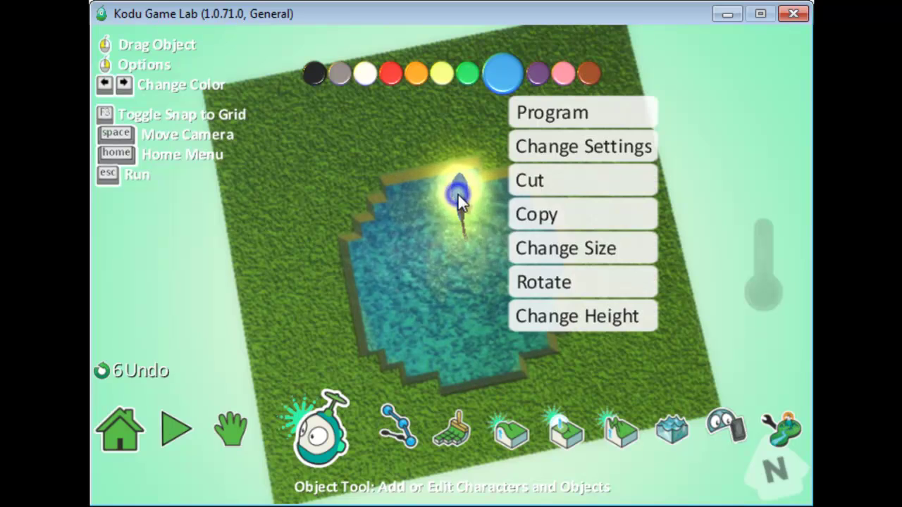
click(566, 283)
drag(326, 466, 493, 457)
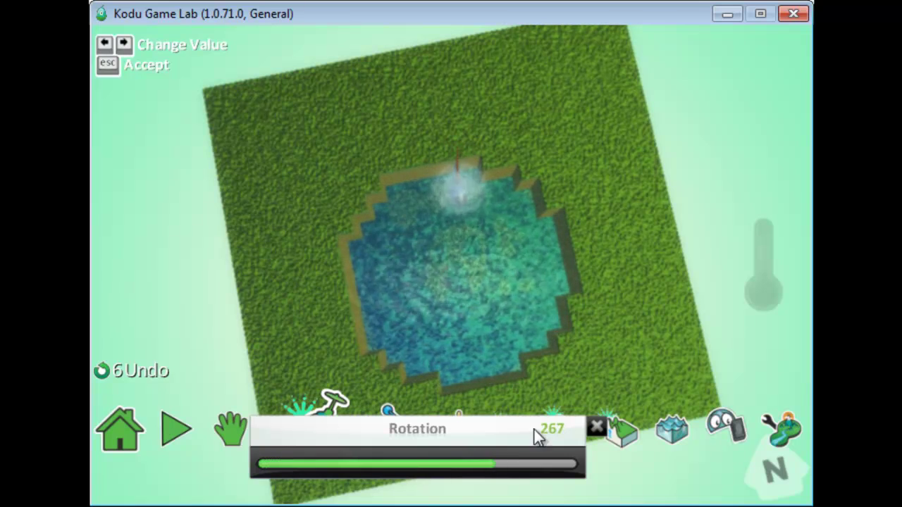
click(594, 426)
drag(459, 218, 438, 268)
mouse_move(458, 234)
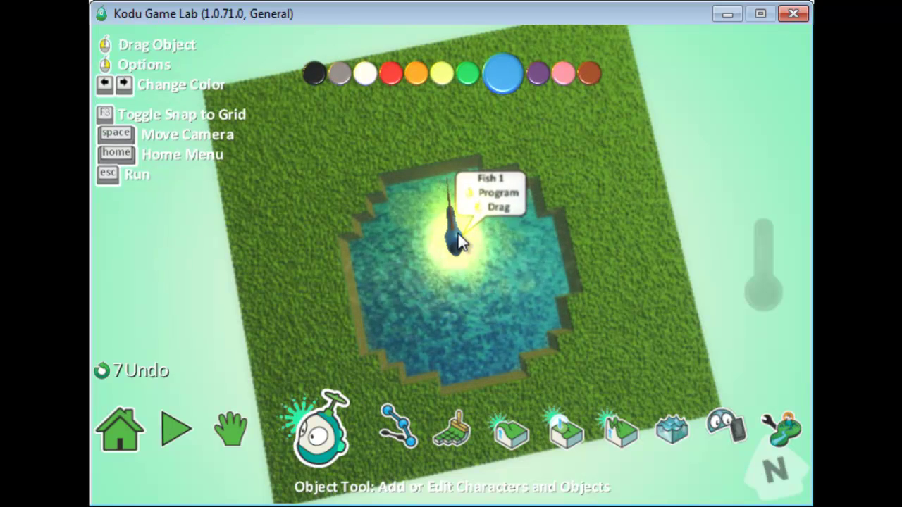
click(425, 227)
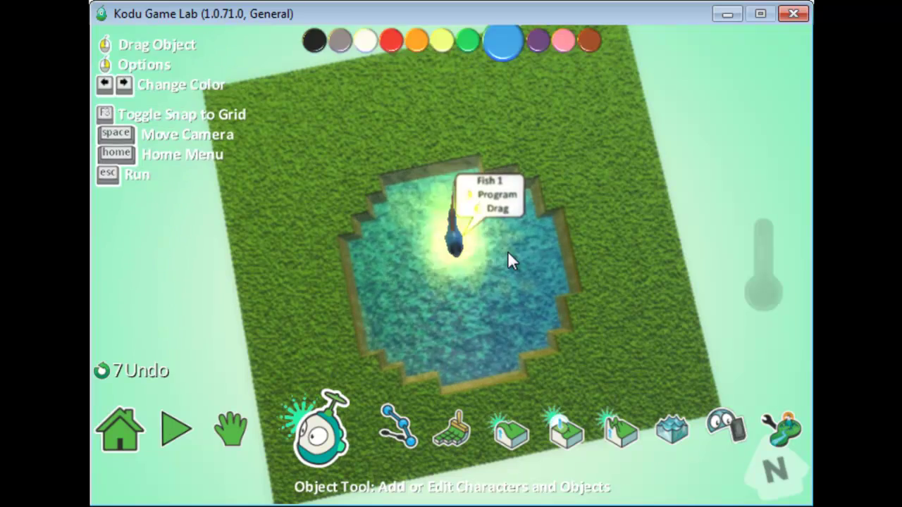
click(405, 421)
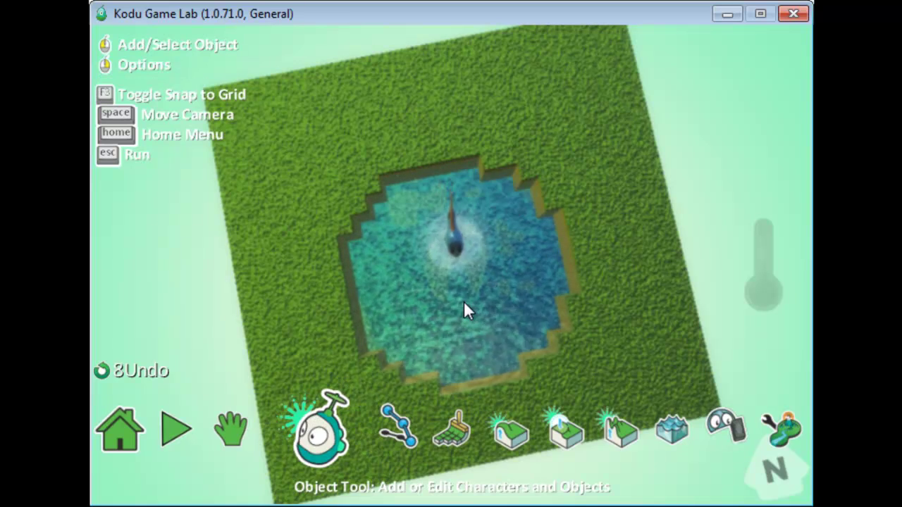
Step: Briefly test-run the pond world, then return to editing with the Path tool
key(Escape)
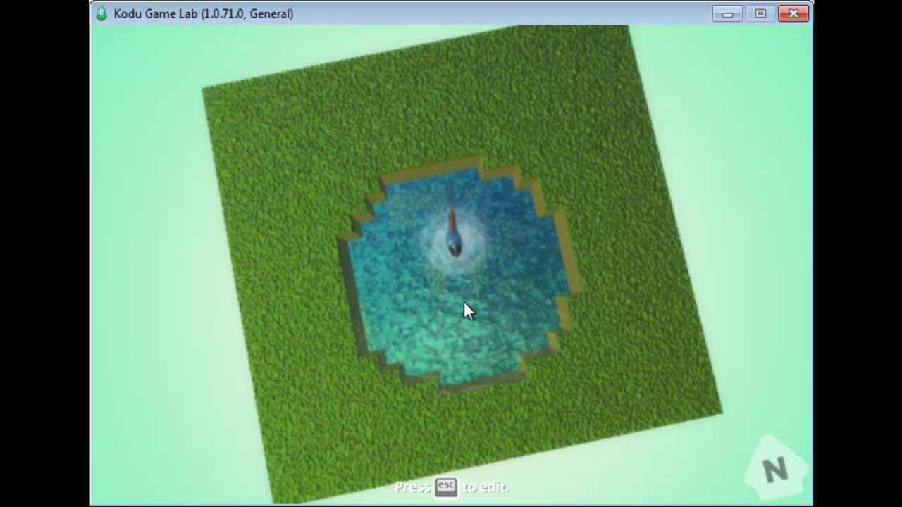
key(Escape)
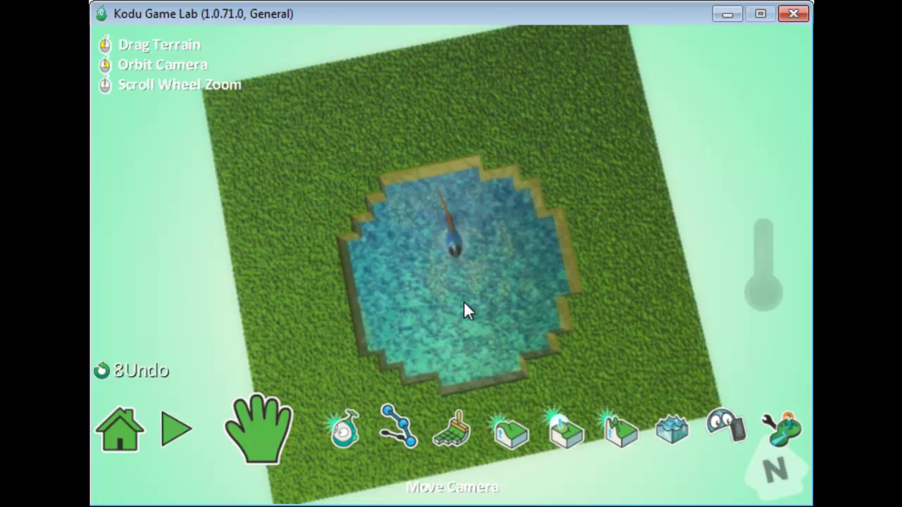
click(394, 423)
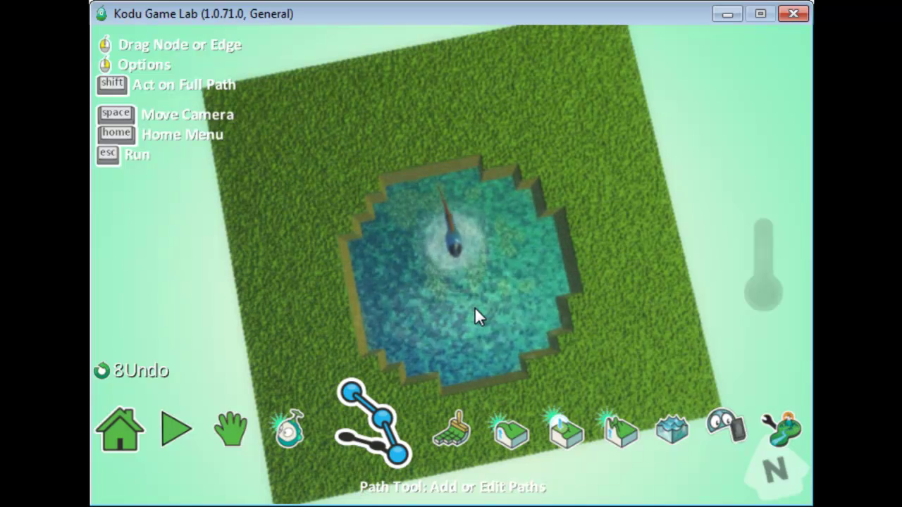
Step: Place a white path of connected nodes around the pond, inserting and extending nodes
click(495, 198)
mouse_move(503, 209)
mouse_down()
mouse_move(532, 270)
mouse_move(527, 287)
mouse_up()
mouse_move(516, 324)
mouse_down()
mouse_move(420, 285)
mouse_move(503, 274)
mouse_move(430, 246)
mouse_move(423, 233)
mouse_move(382, 271)
mouse_move(400, 315)
mouse_move(470, 243)
mouse_move(475, 219)
mouse_move(424, 347)
mouse_up()
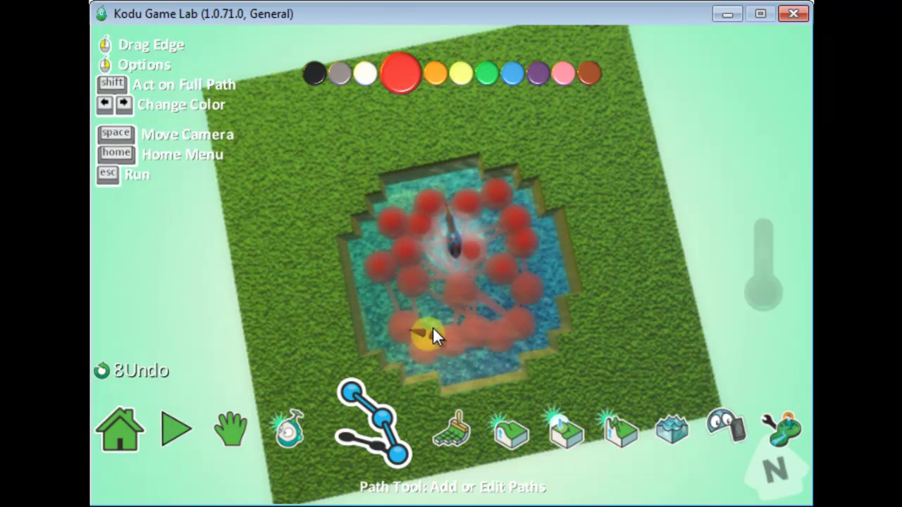
key(Left)
key(Left)
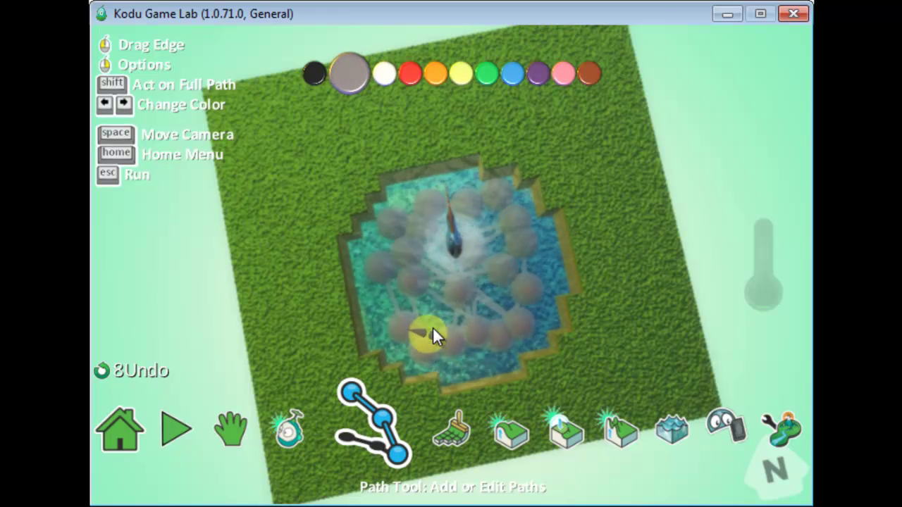
key(Right)
drag(433, 327, 413, 281)
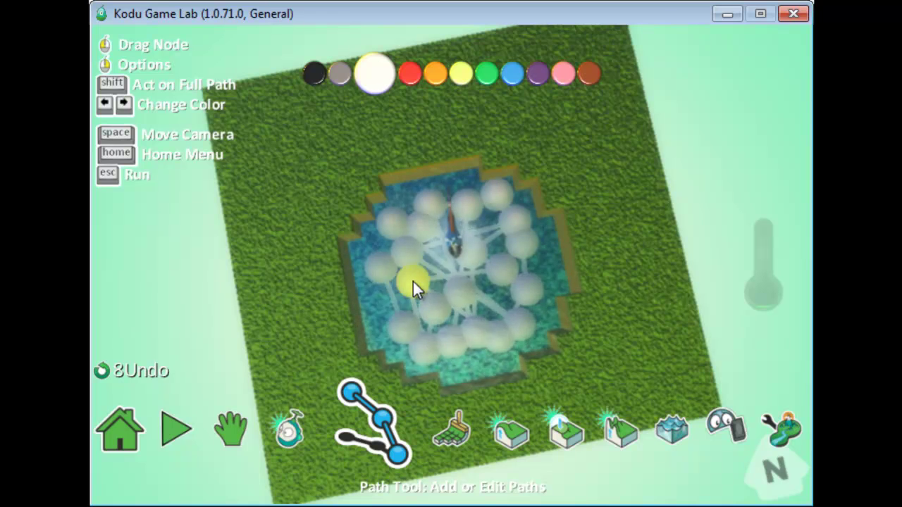
drag(413, 281, 467, 275)
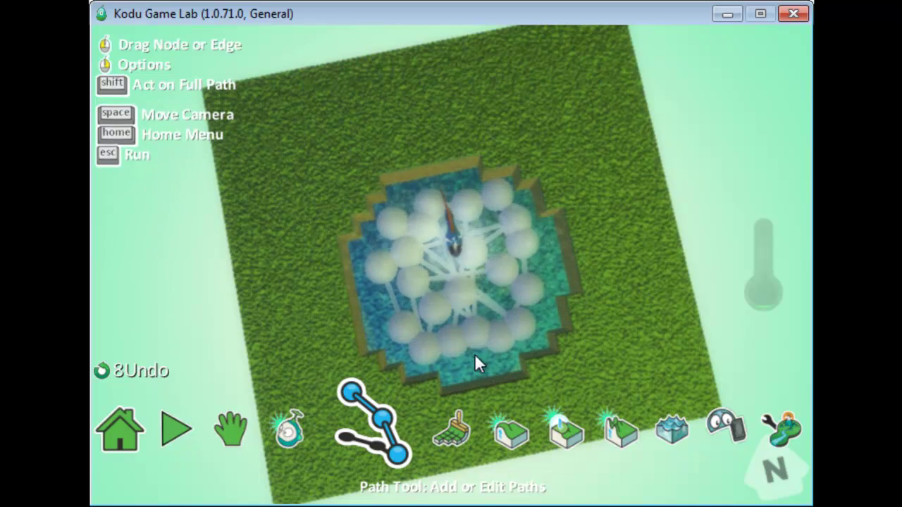
Step: Open the fish's program and set rule 1 to DO move on path
click(310, 427)
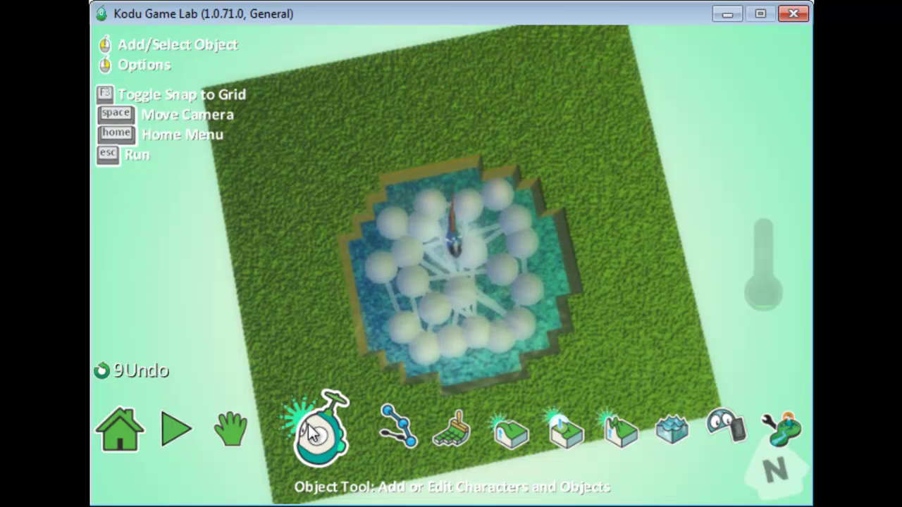
right_click(452, 232)
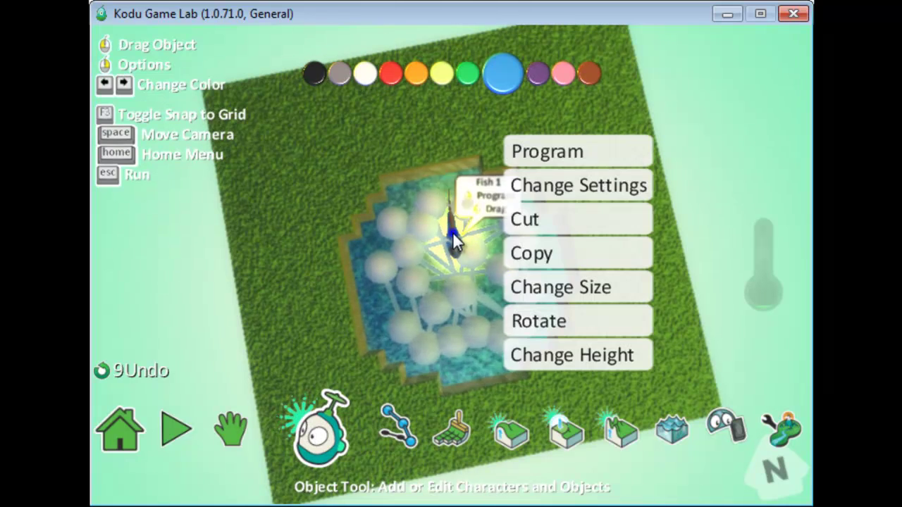
click(567, 148)
click(315, 267)
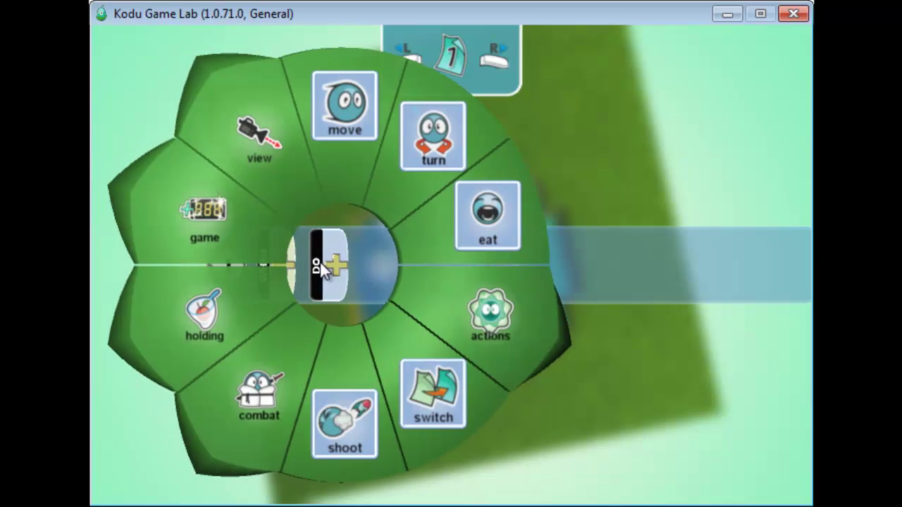
click(349, 157)
click(378, 269)
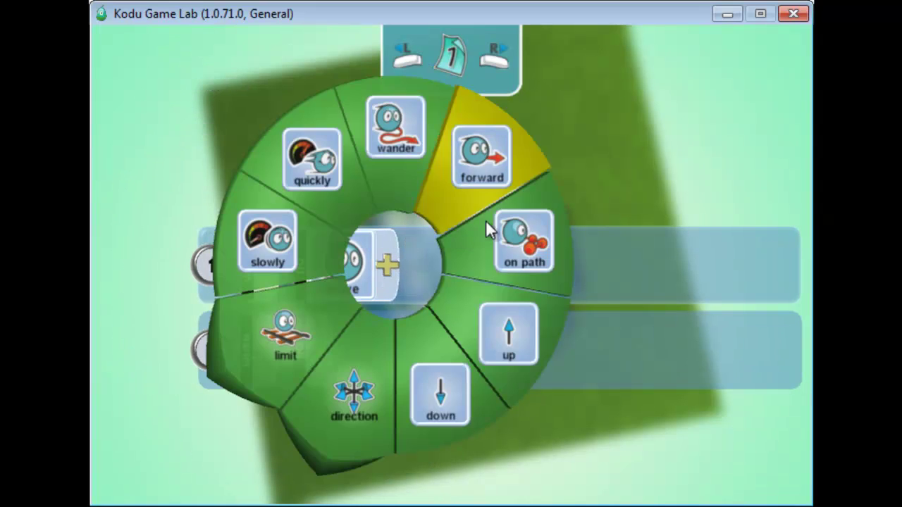
click(527, 252)
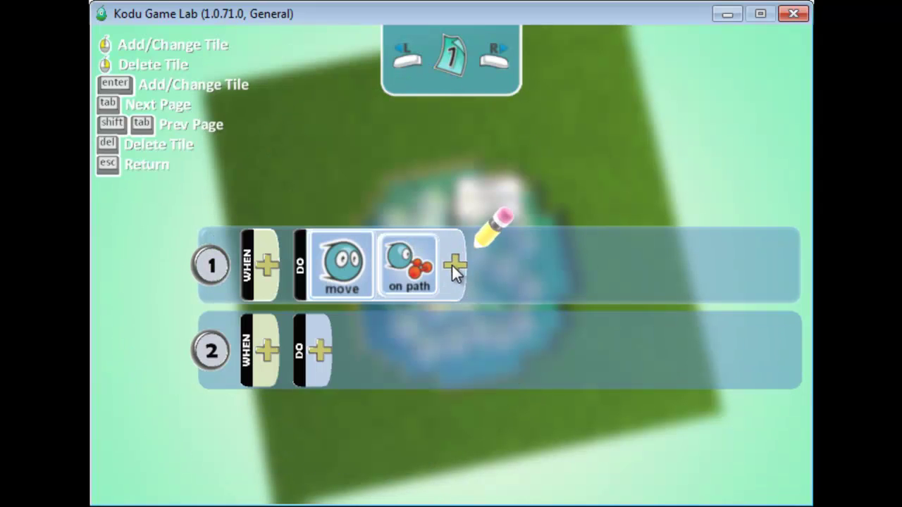
Step: Limit the path to white, leaving no further modifiers on rule 1
click(452, 264)
click(436, 369)
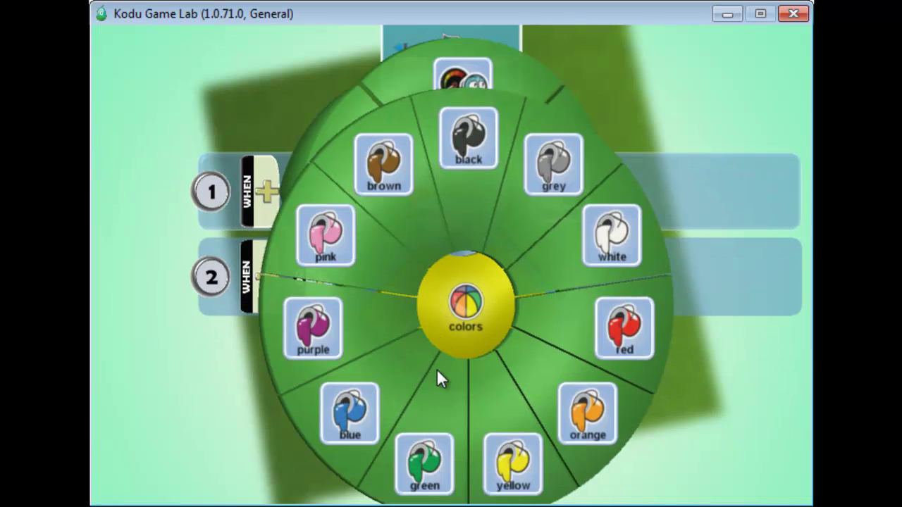
click(583, 199)
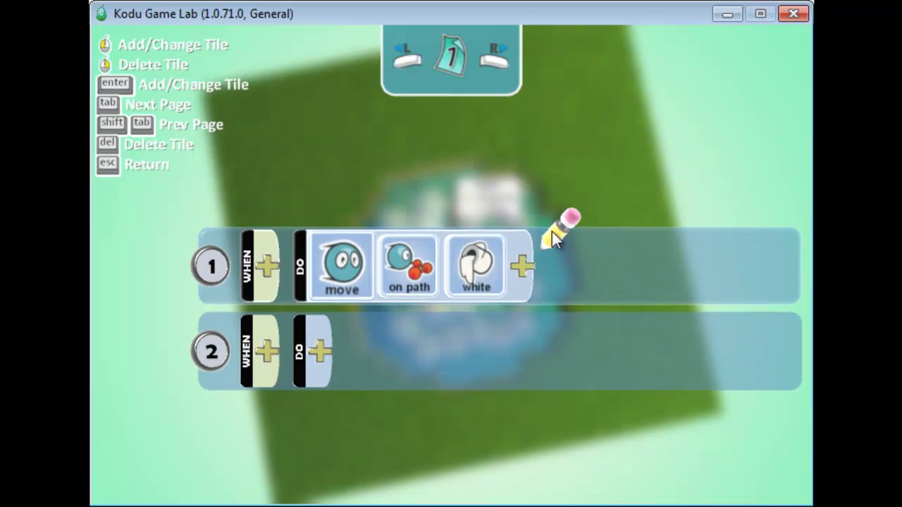
click(518, 265)
click(451, 328)
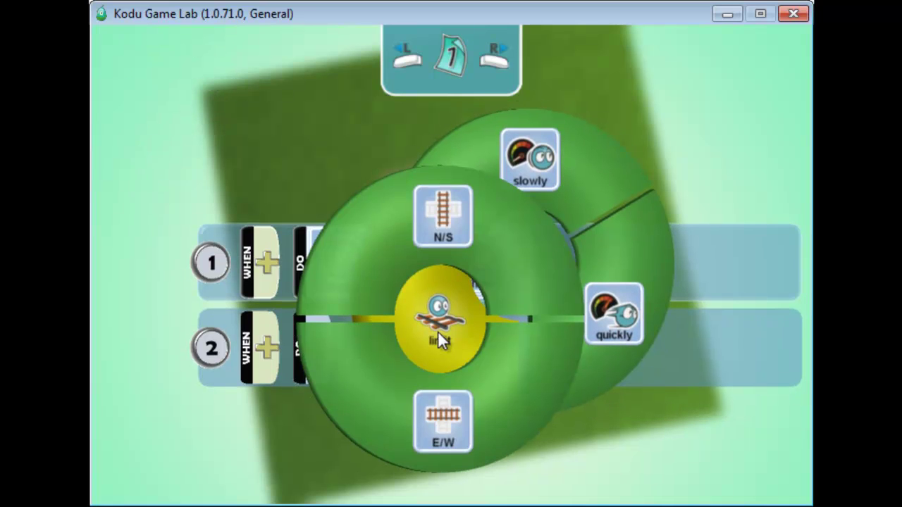
key(Escape)
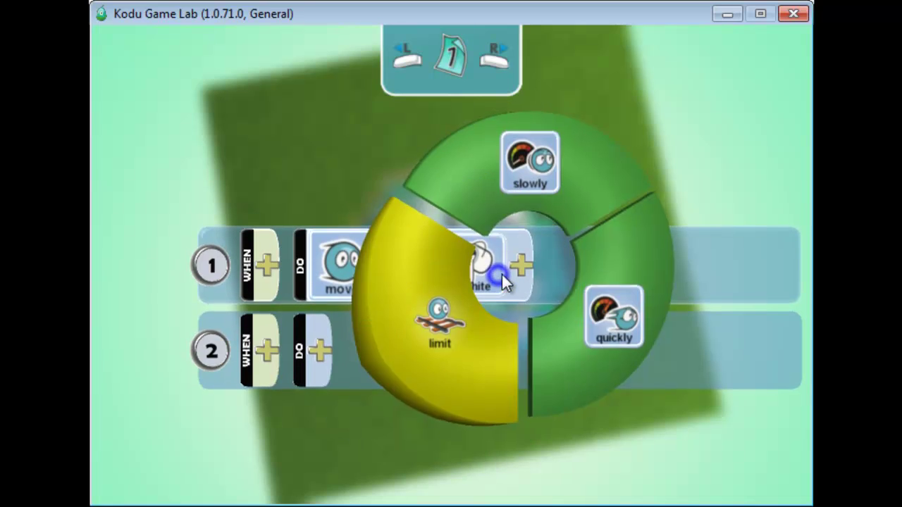
key(Escape)
key(Escape)
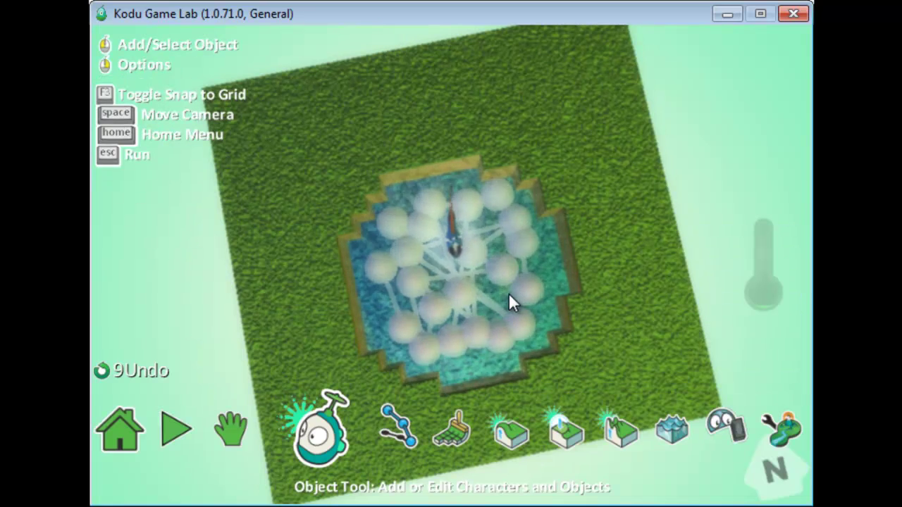
key(Escape)
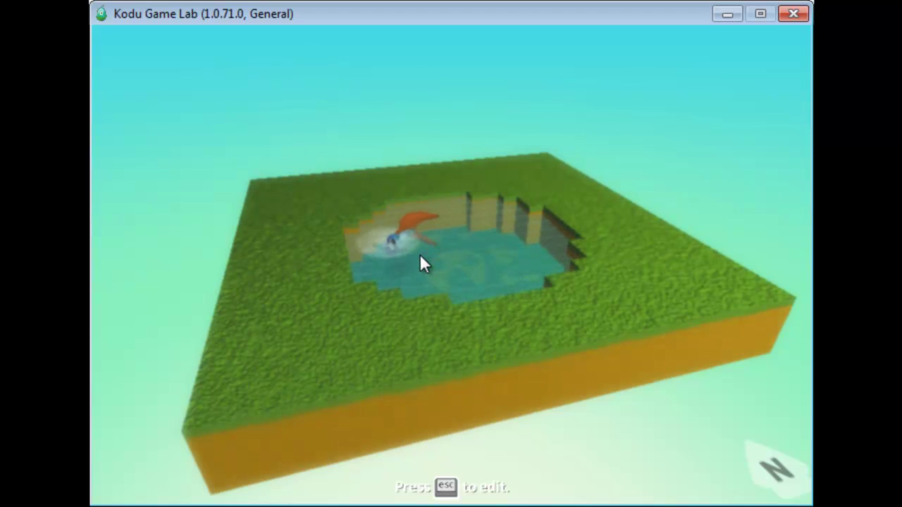
key(Escape)
Step: Change the fish's height to 0.70
click(345, 431)
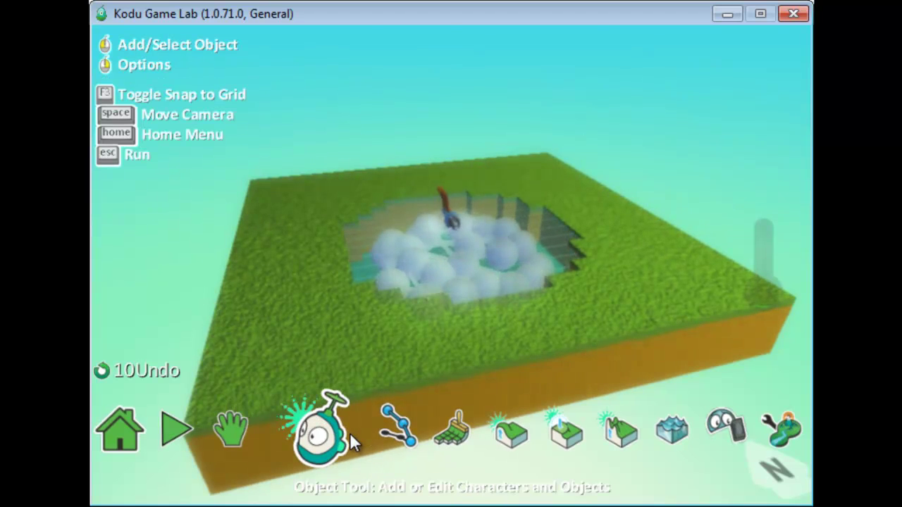
right_click(457, 215)
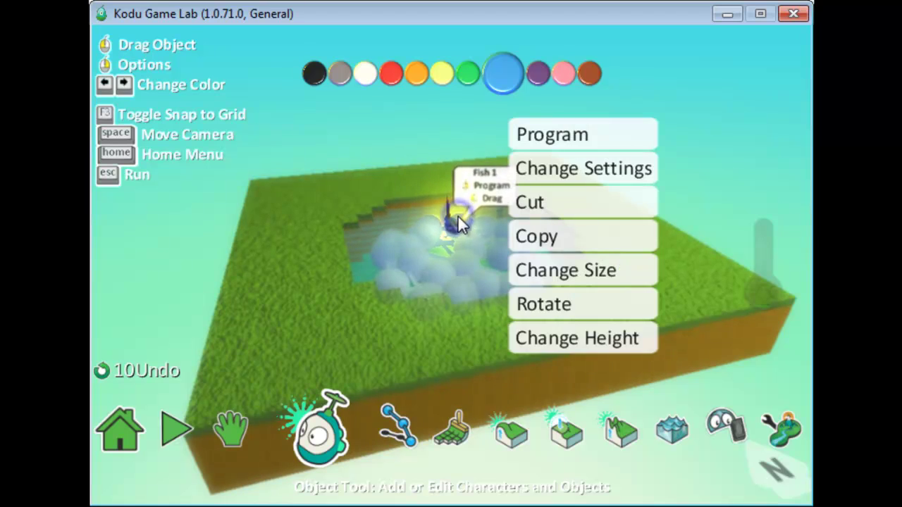
click(551, 335)
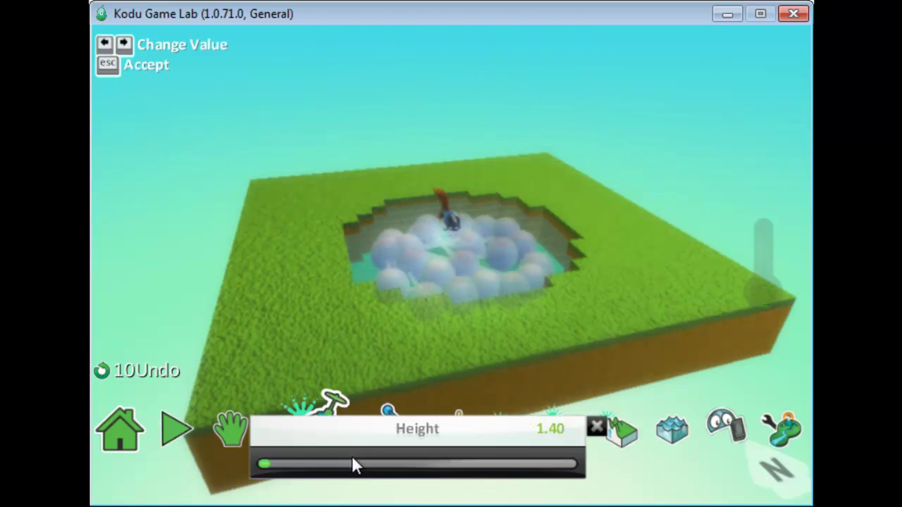
drag(277, 464, 254, 464)
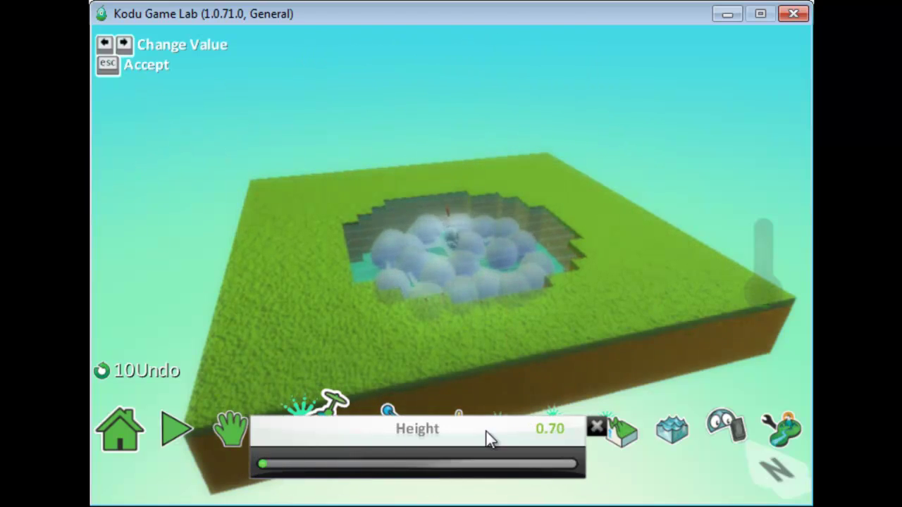
key(Escape)
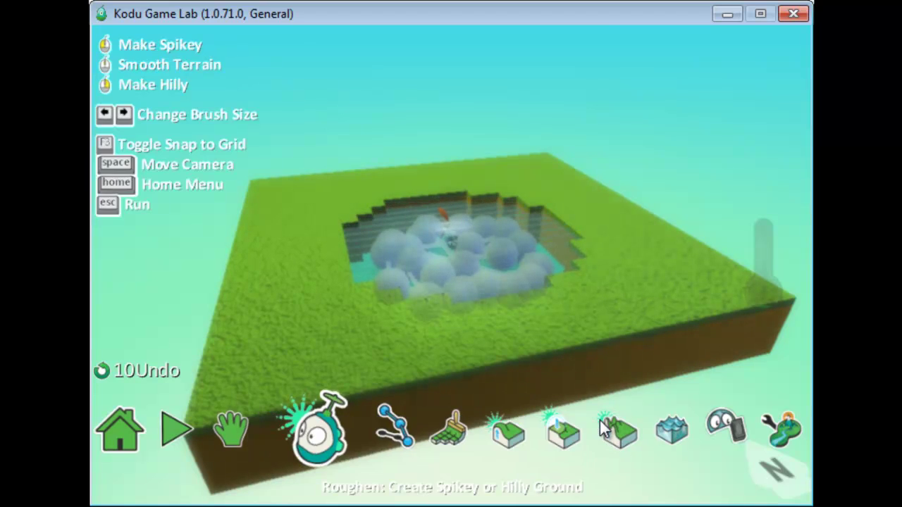
Step: Test-run the world, then orbit to a top-down pond view and reselect the fish
key(Escape)
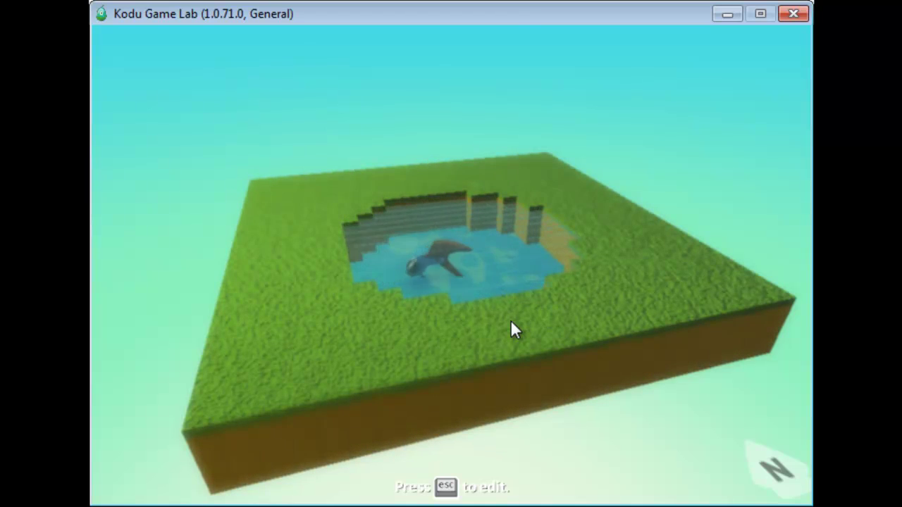
key(Escape)
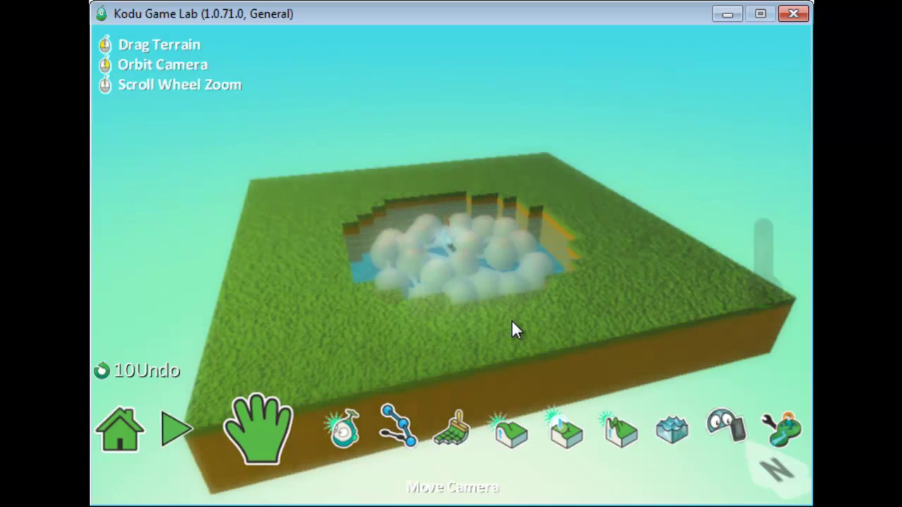
right_drag(512, 320, 479, 366)
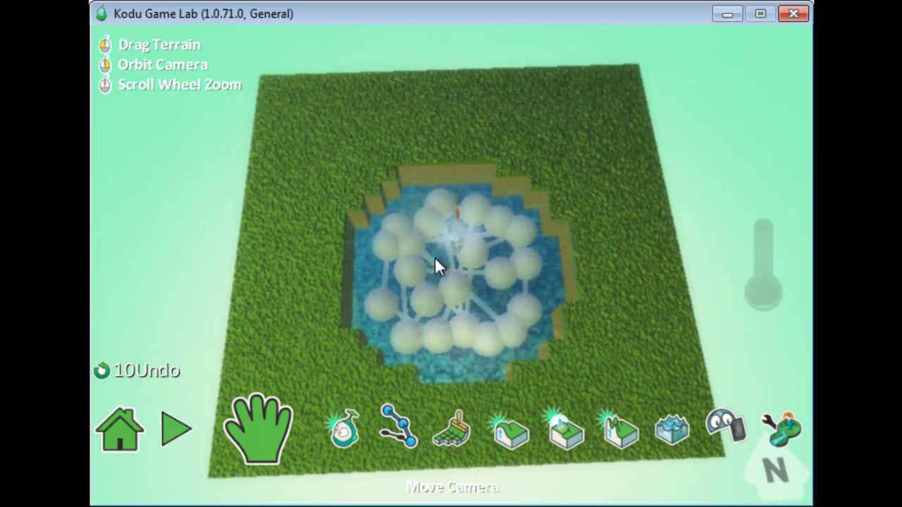
click(347, 431)
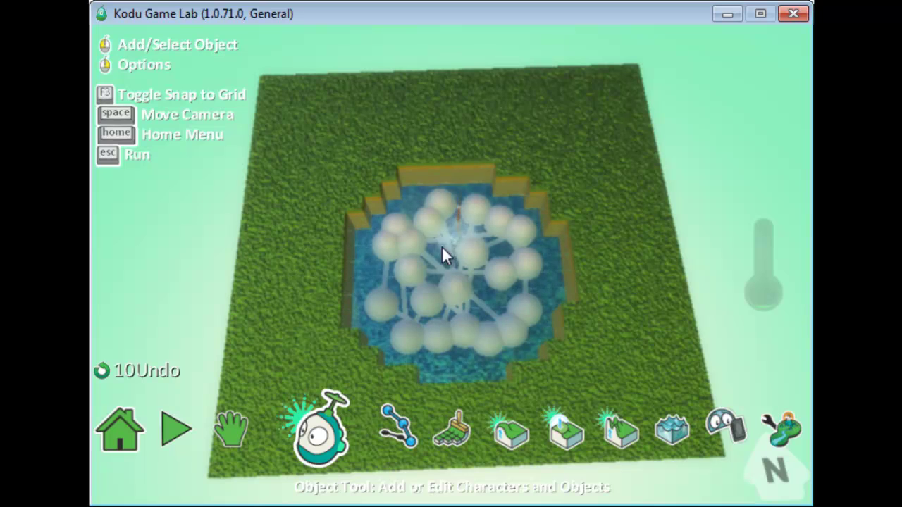
right_click(450, 224)
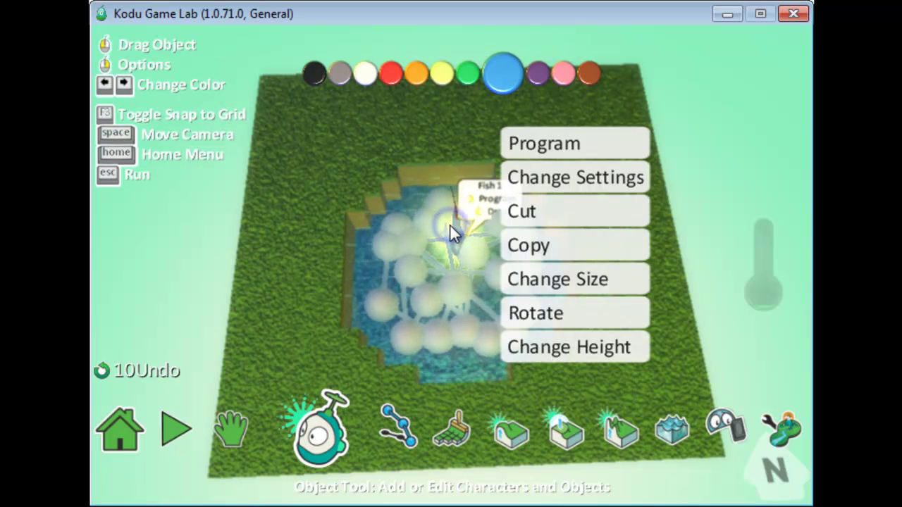
Step: Paste a copy of the fish into the pond and colour it yellow
click(518, 239)
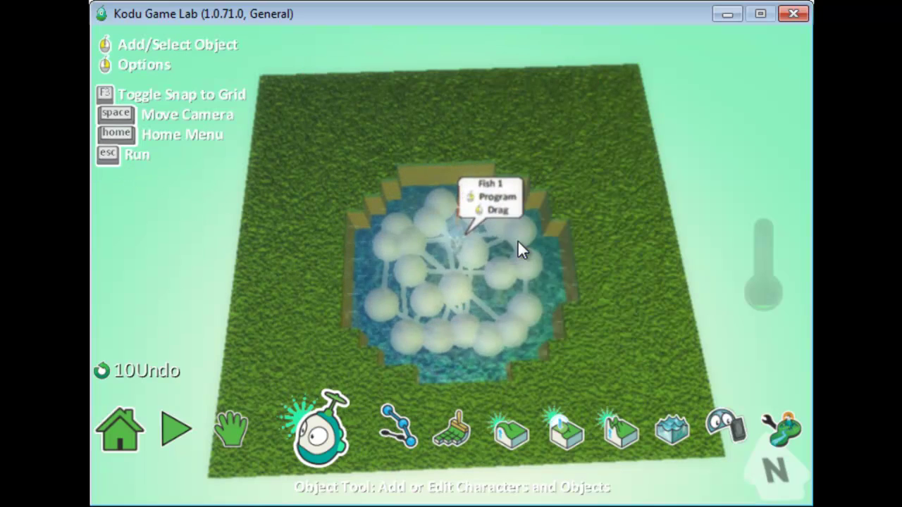
right_click(480, 307)
click(550, 356)
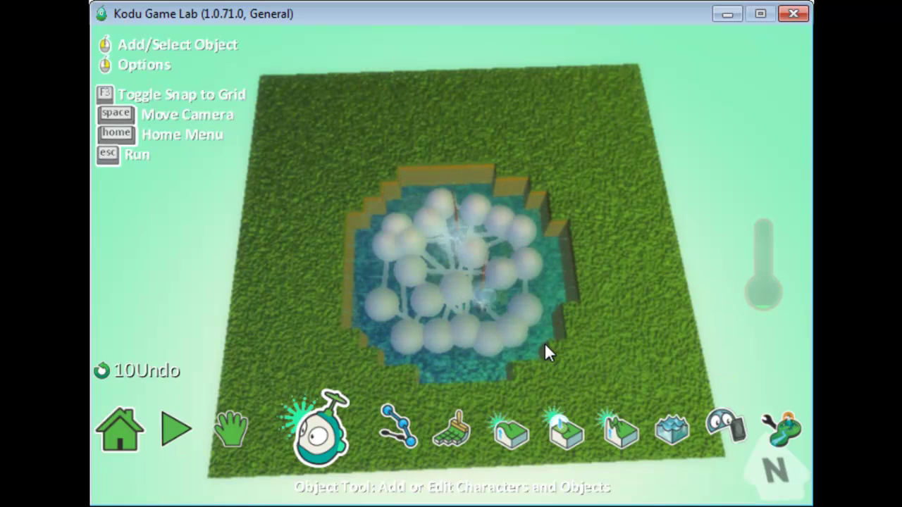
mouse_move(484, 300)
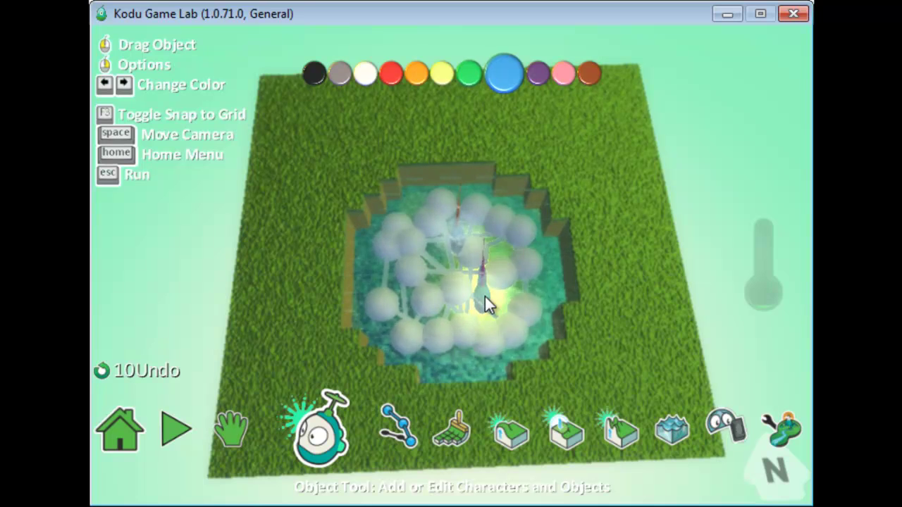
key(Left)
key(Left)
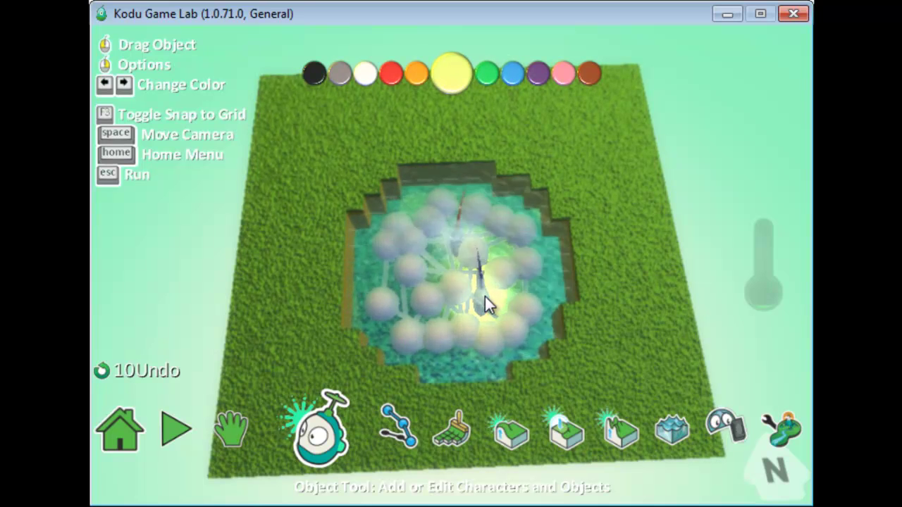
Step: Rotate the new fish to 127
right_click(480, 300)
click(565, 383)
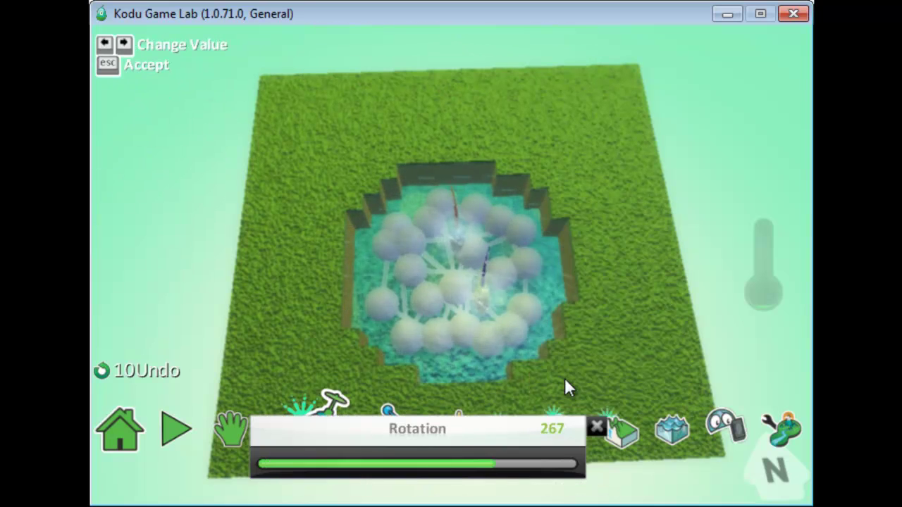
drag(491, 466, 374, 465)
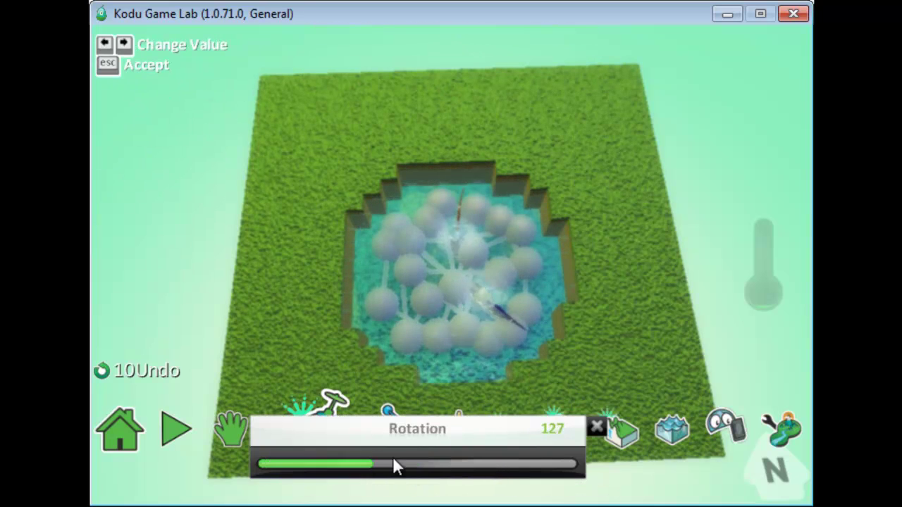
click(595, 427)
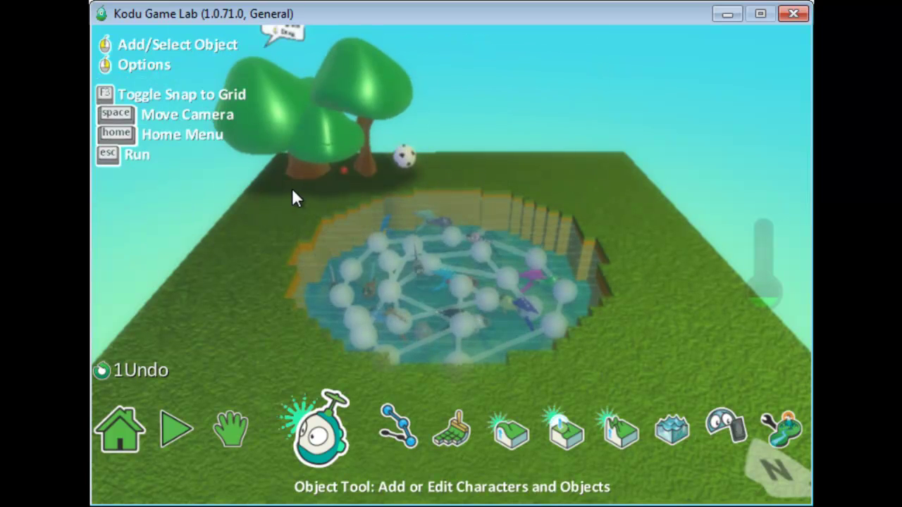
Step: Place an apple and a Kodu bot on the grass beside the pond
click(291, 188)
click(552, 200)
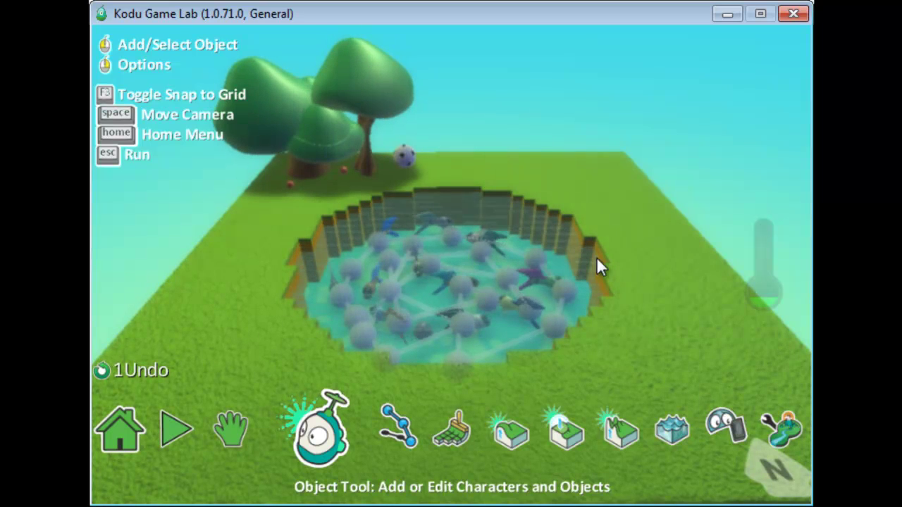
click(596, 196)
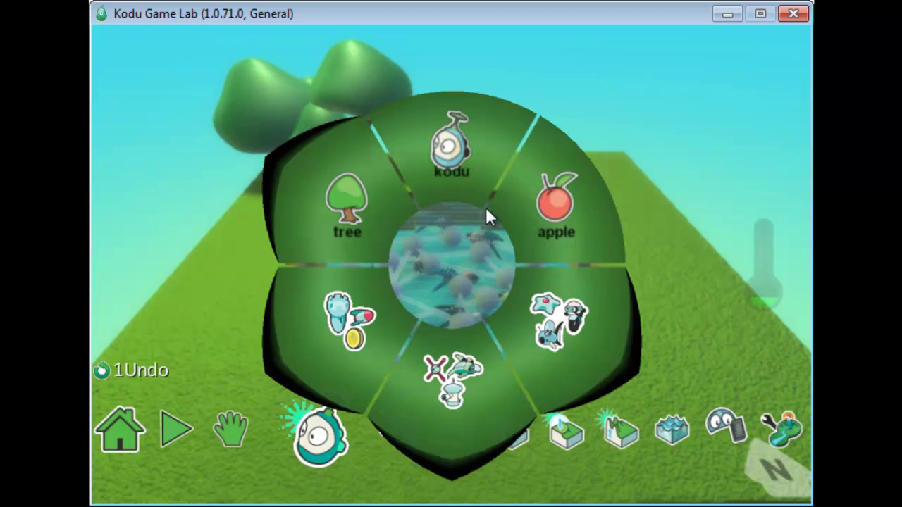
click(486, 213)
drag(598, 155, 598, 177)
Step: Enlarge the Kodu bot to size 3.0
right_click(598, 177)
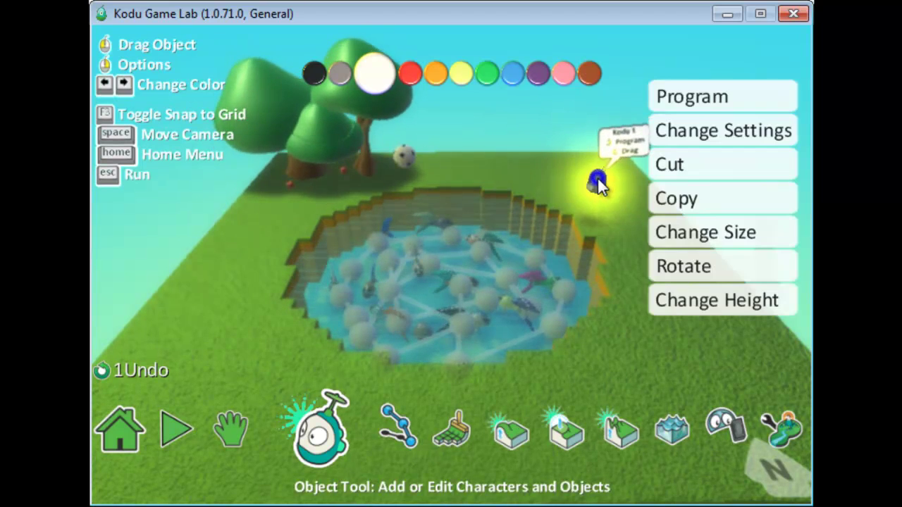
click(675, 239)
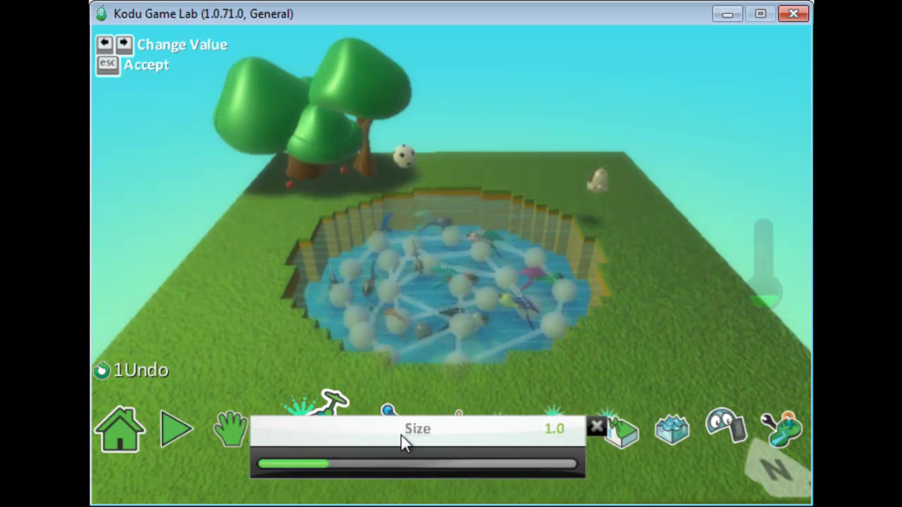
drag(352, 464, 498, 450)
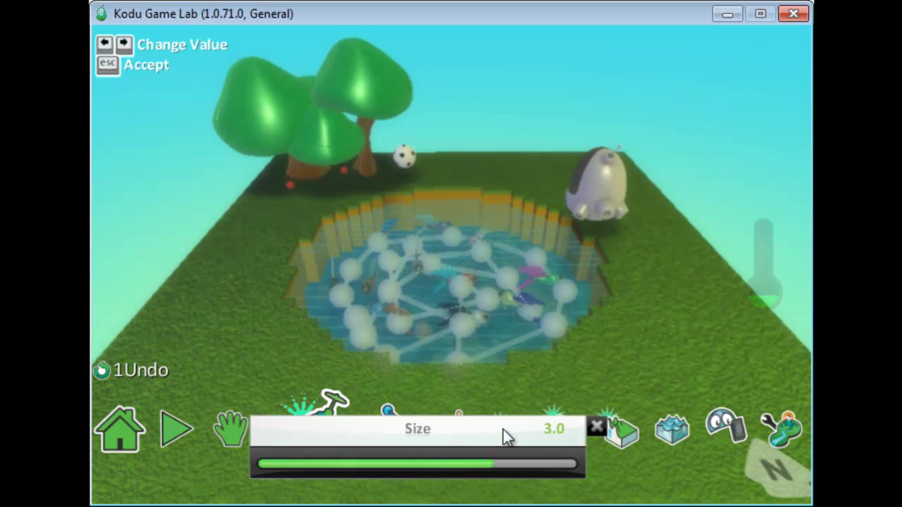
key(Escape)
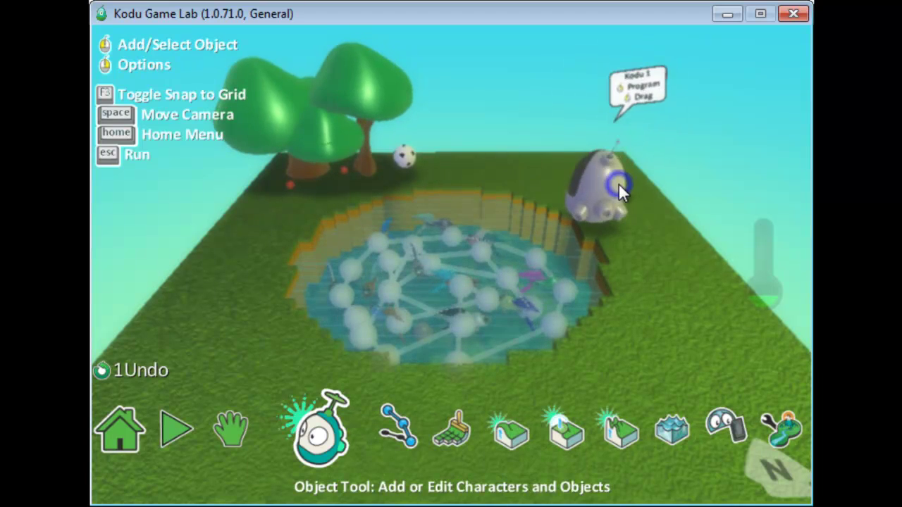
Step: Rotate the Kodu bot to about 245 so it faces the pond
right_click(599, 183)
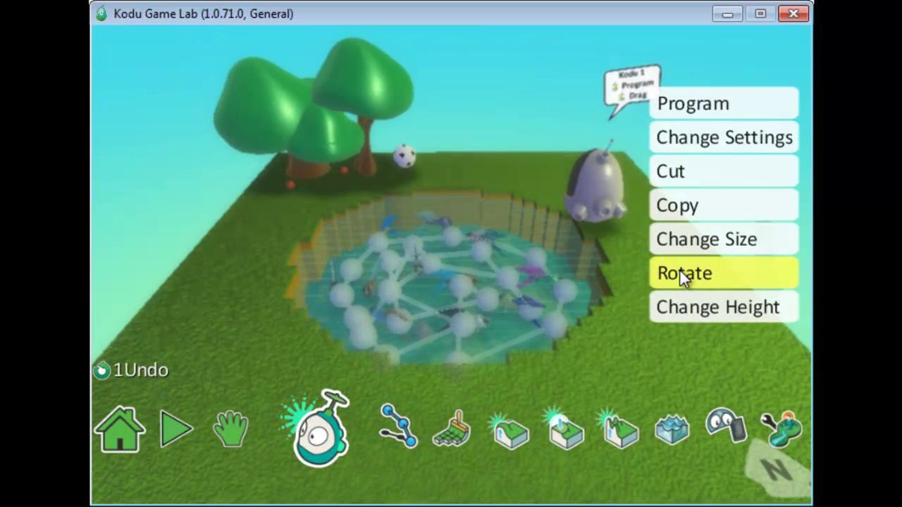
click(683, 276)
drag(339, 463, 475, 453)
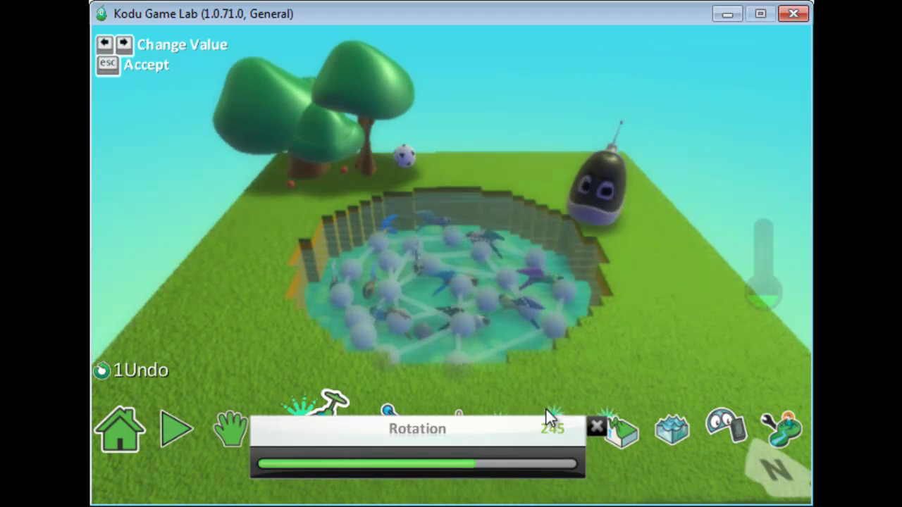
click(596, 426)
Step: Recolour the Kodu bot orange and move it toward the far grass corner
mouse_move(606, 185)
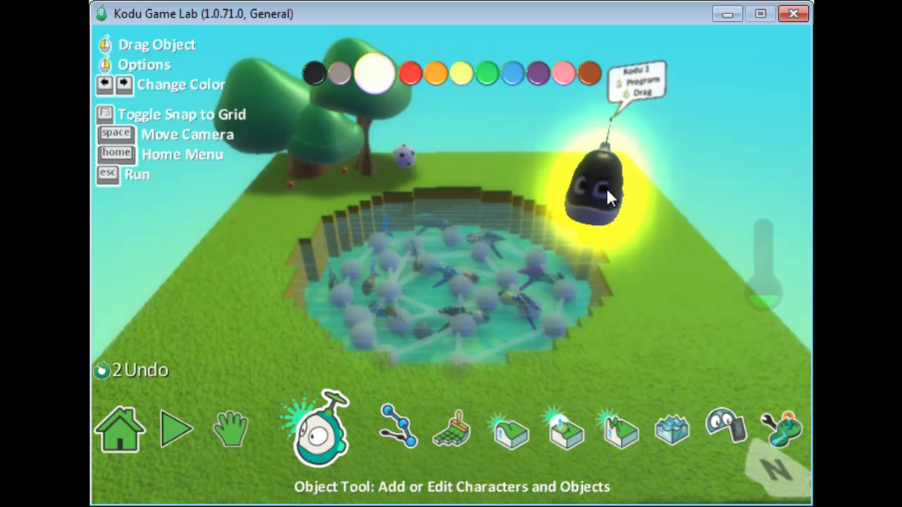
key(Right)
key(Right)
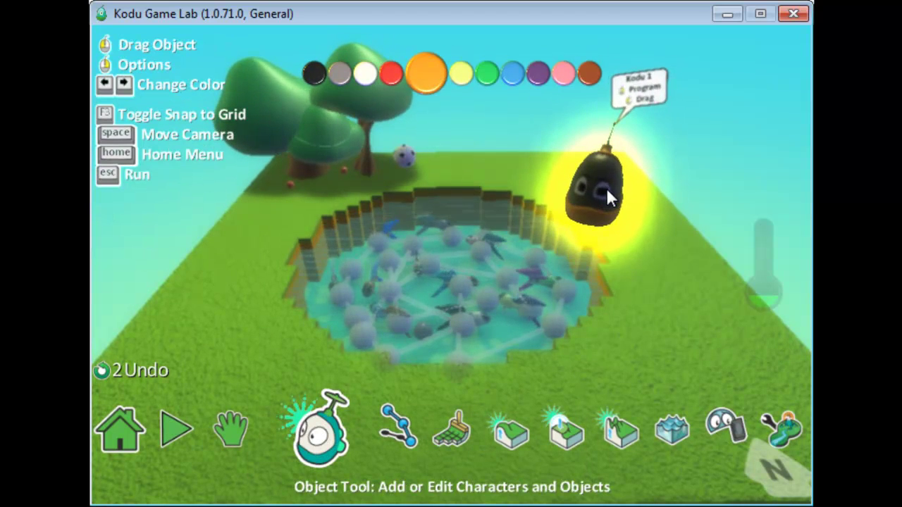
drag(602, 184, 582, 153)
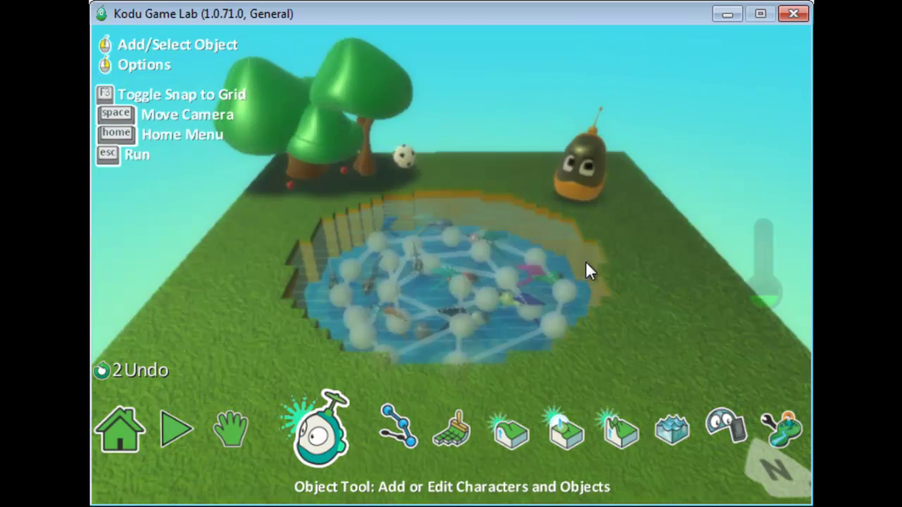
right_click(582, 166)
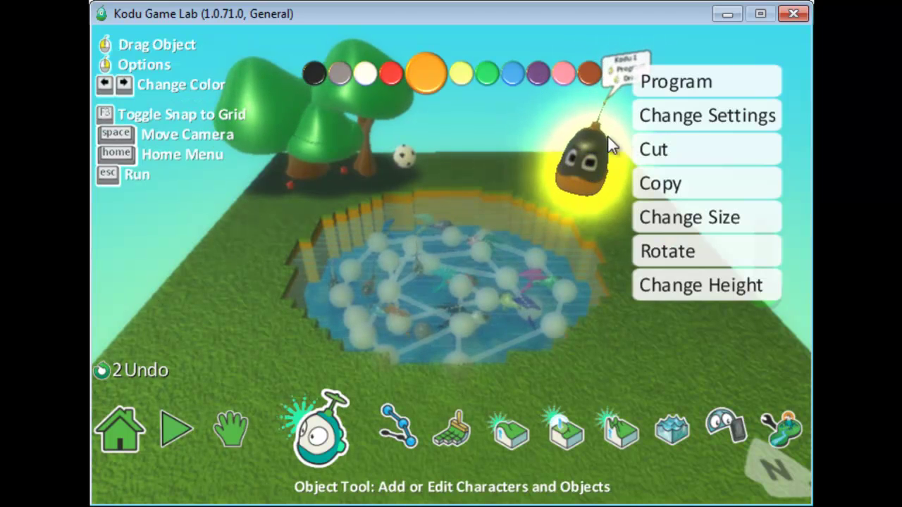
Step: Give Kodu rule 1: WHEN bump fish DO eat
click(669, 82)
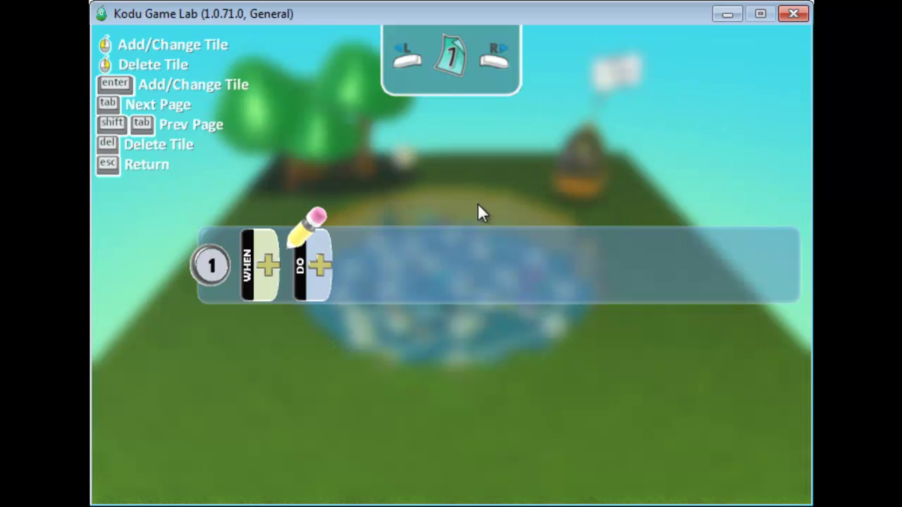
click(322, 265)
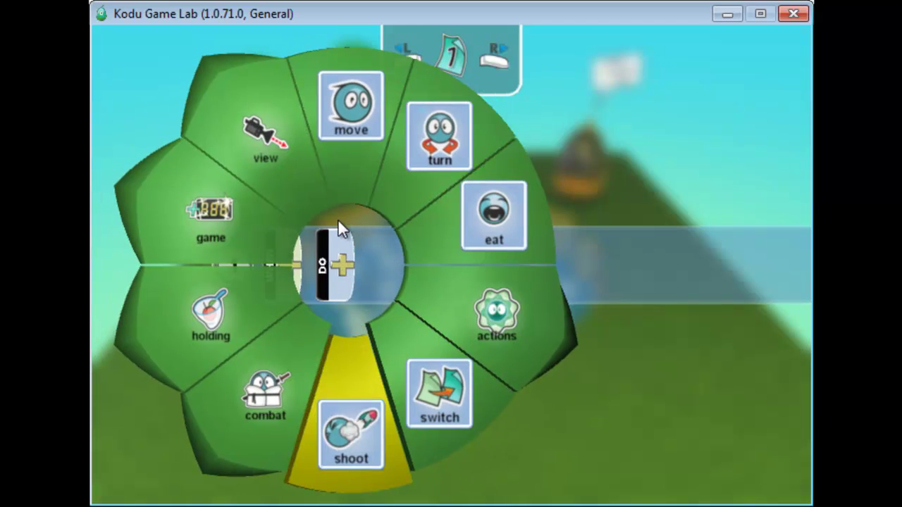
click(303, 265)
click(271, 265)
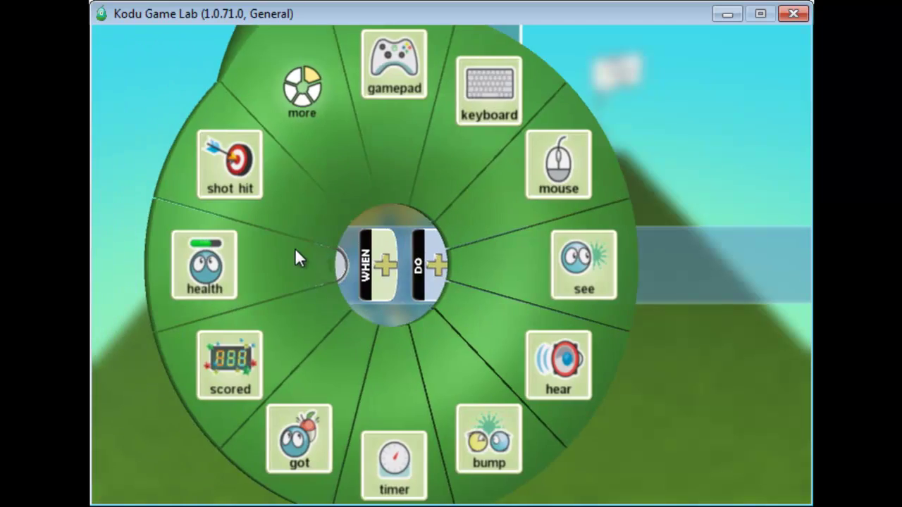
click(446, 392)
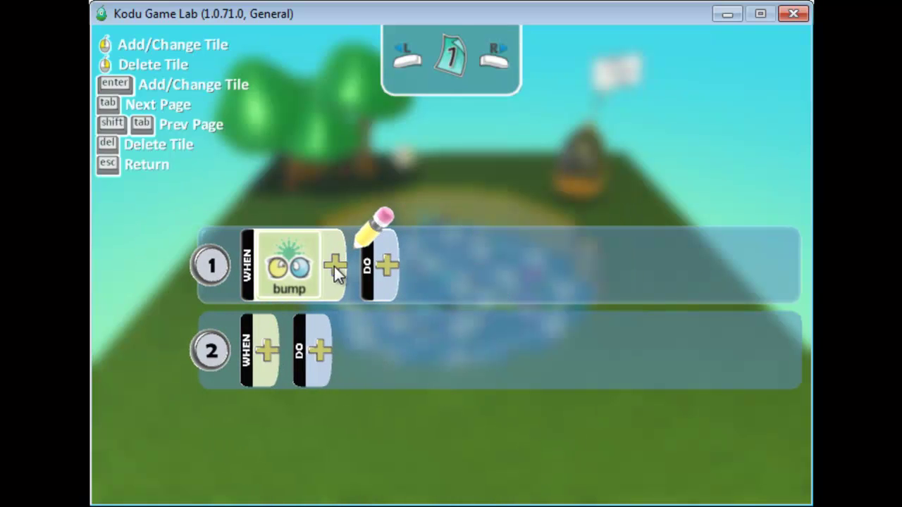
click(334, 266)
click(366, 403)
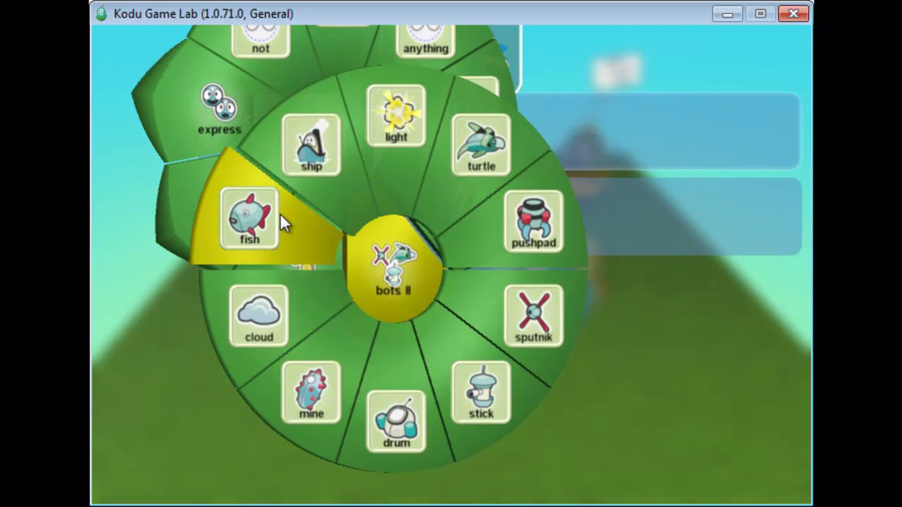
click(282, 218)
click(462, 255)
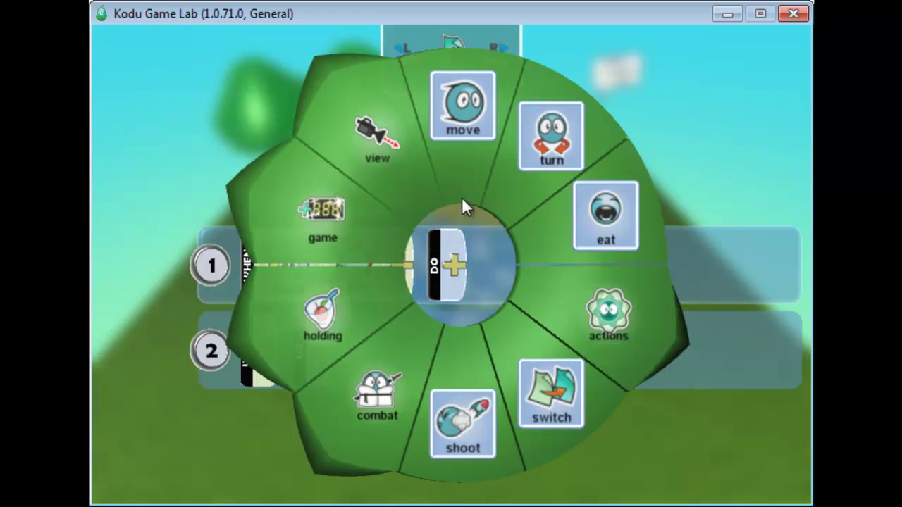
click(596, 236)
key(Escape)
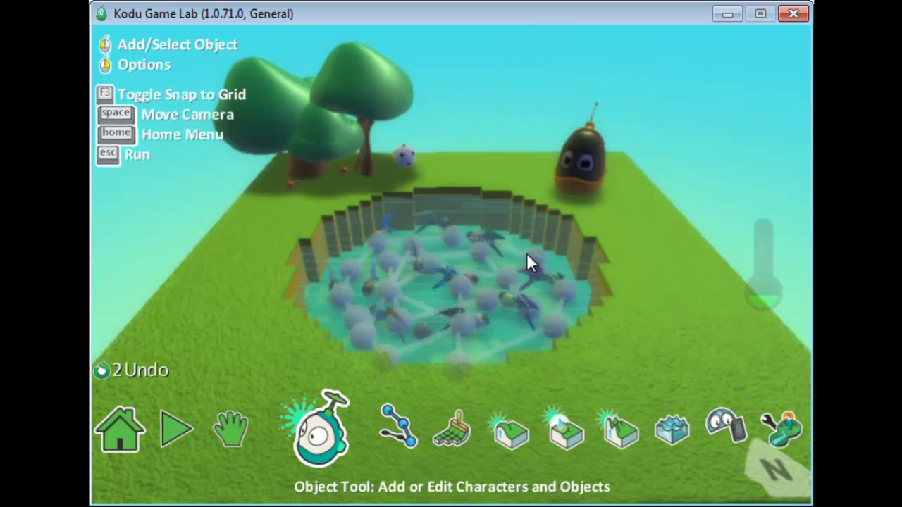
Step: Run the world, watch the fish swim around the pond, then stop it
key(Escape)
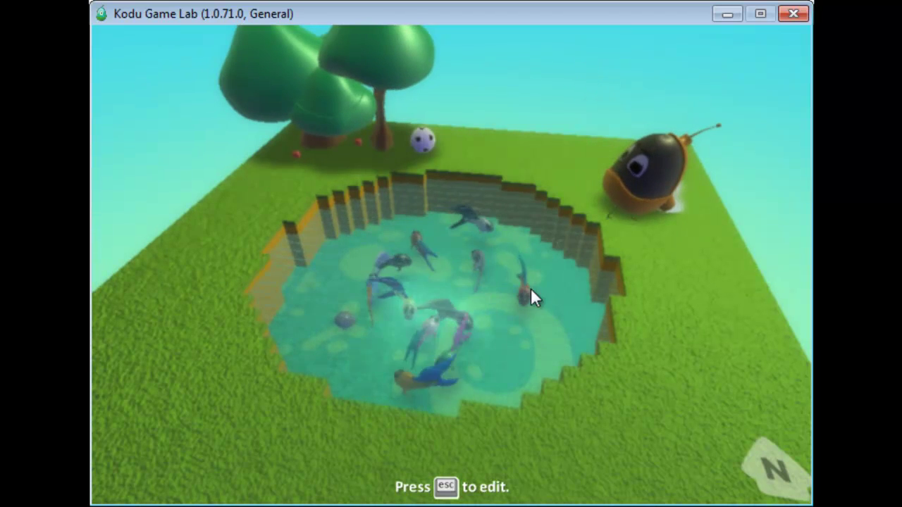
key(Escape)
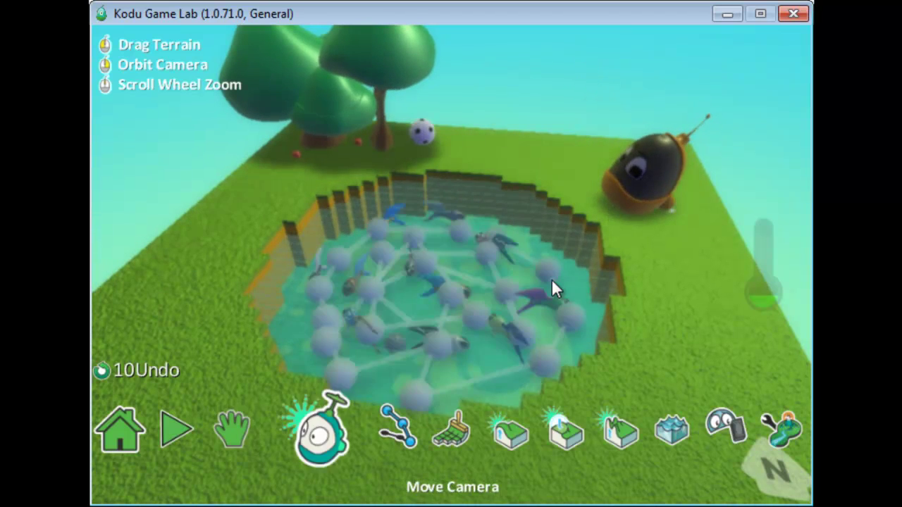
Step: Open the Kodu bot's program and set rule 2 to WHEN keyboard DO move
click(331, 423)
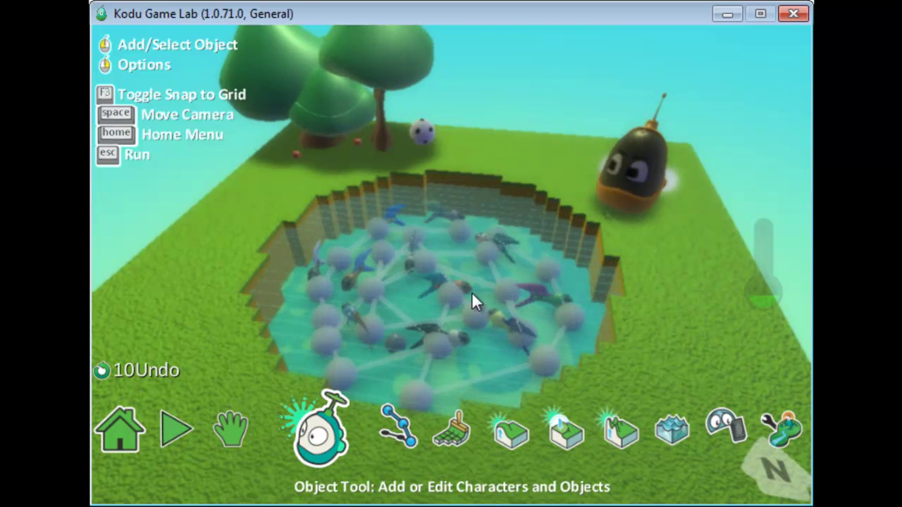
mouse_move(606, 187)
scroll(653, 147, down, 3)
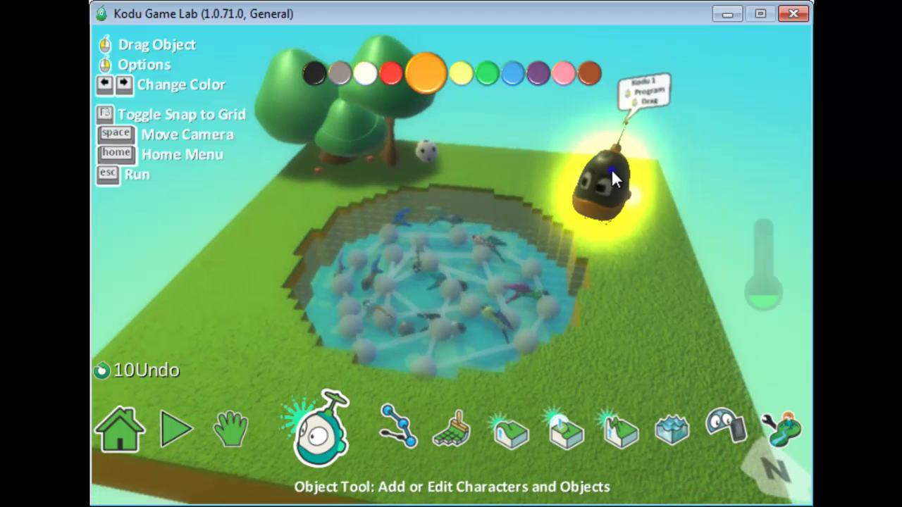
right_click(611, 171)
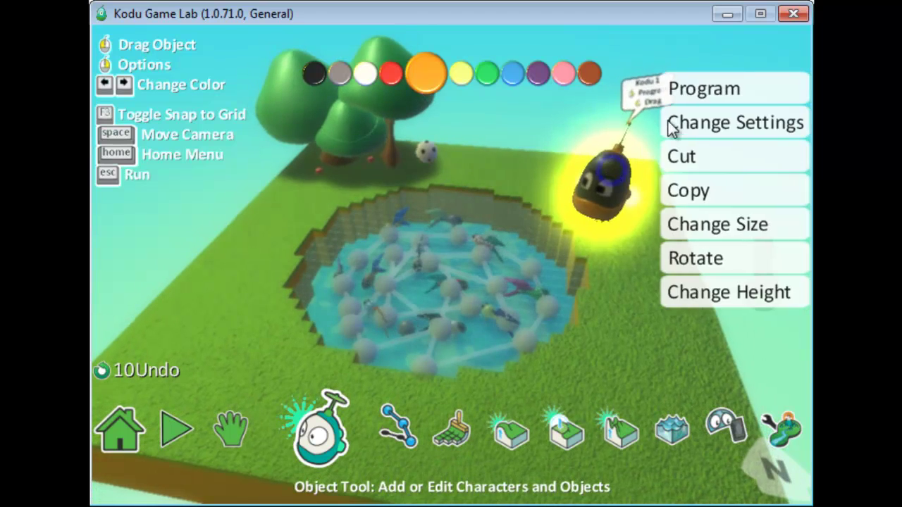
click(693, 90)
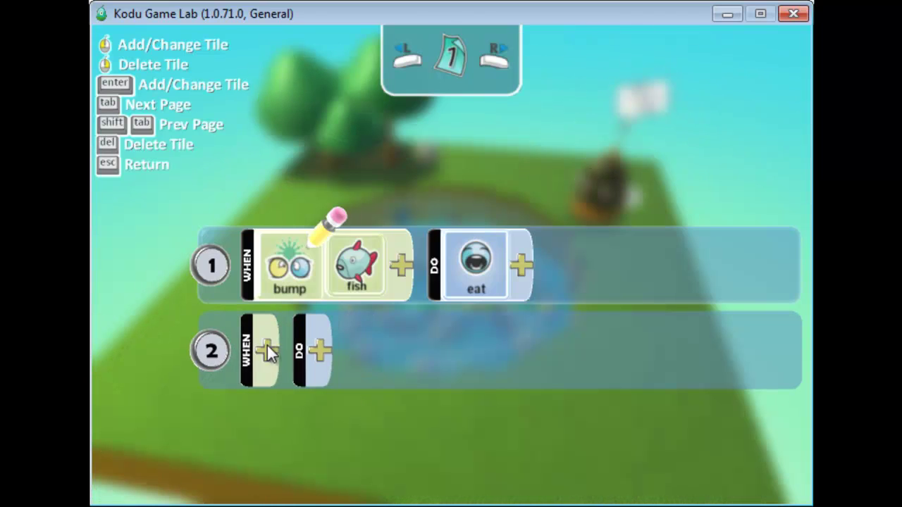
click(270, 262)
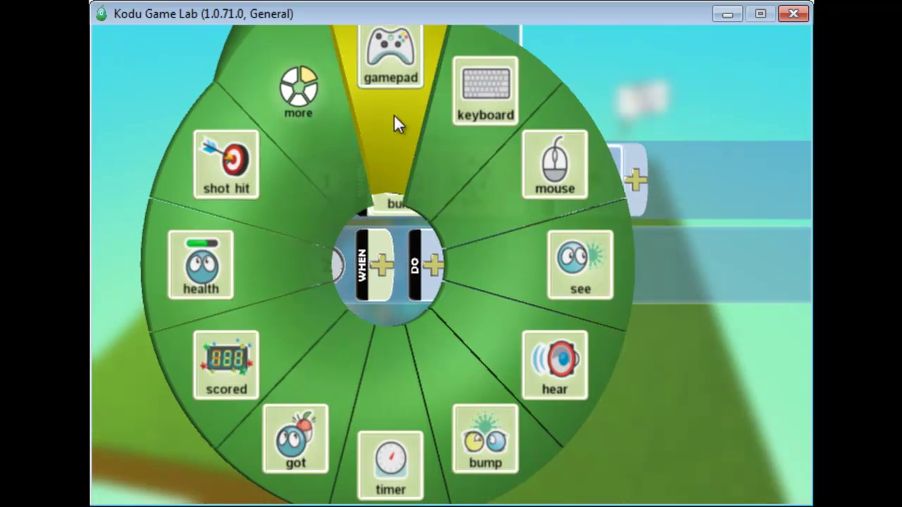
click(470, 155)
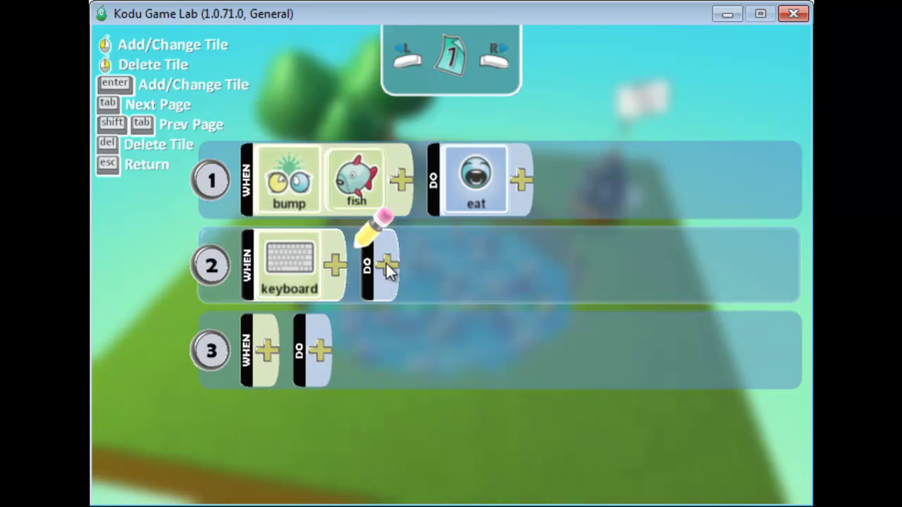
click(385, 261)
click(406, 157)
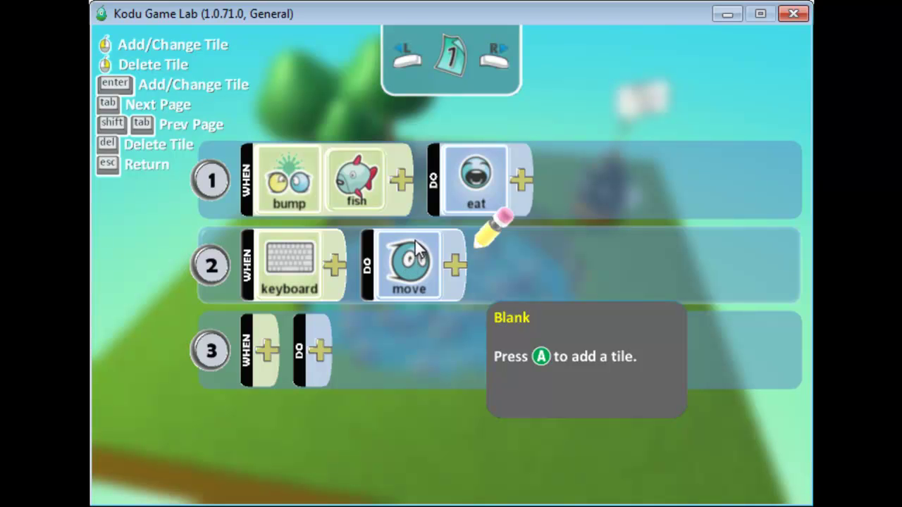
Step: Remove the stray Delete key and on path tiles from rule 2
click(307, 261)
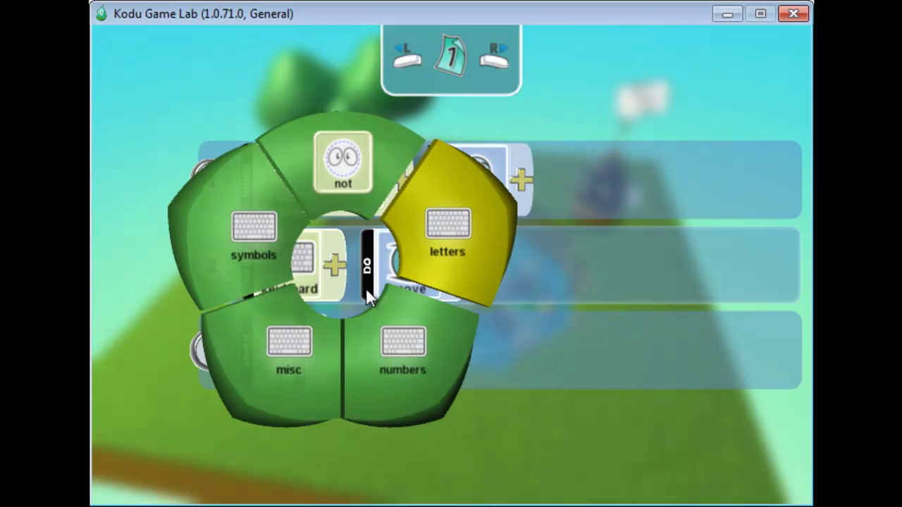
click(247, 331)
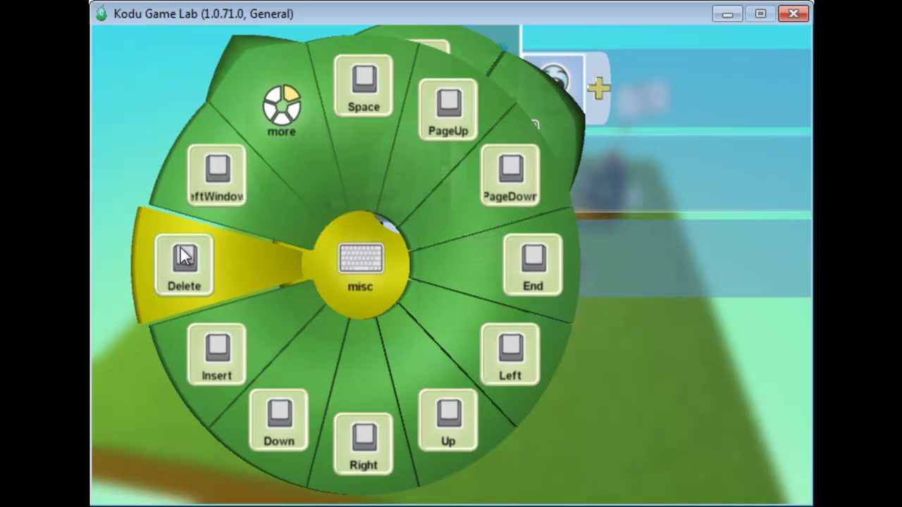
click(266, 258)
click(493, 265)
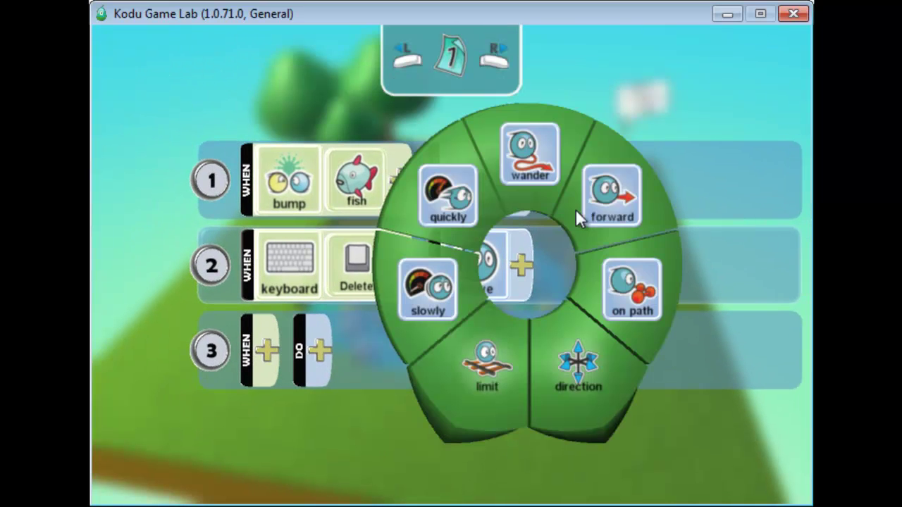
click(632, 311)
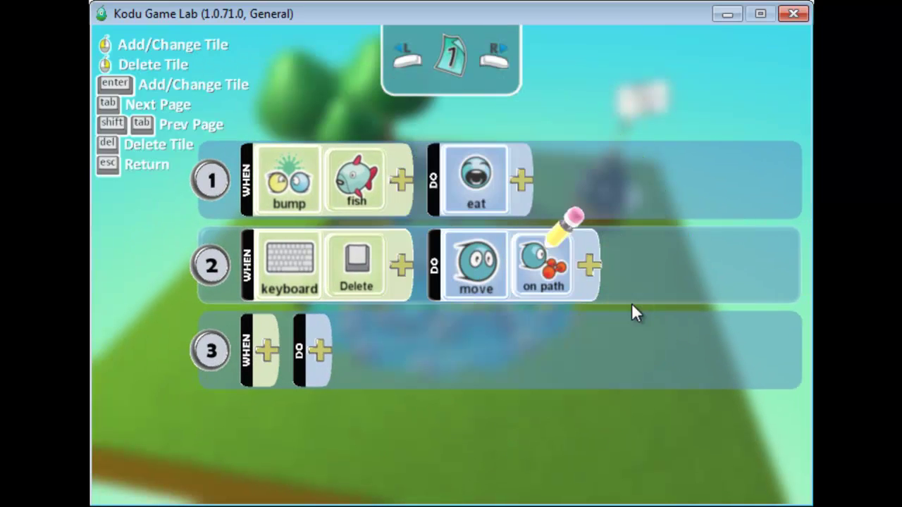
right_click(567, 292)
click(606, 259)
right_click(346, 260)
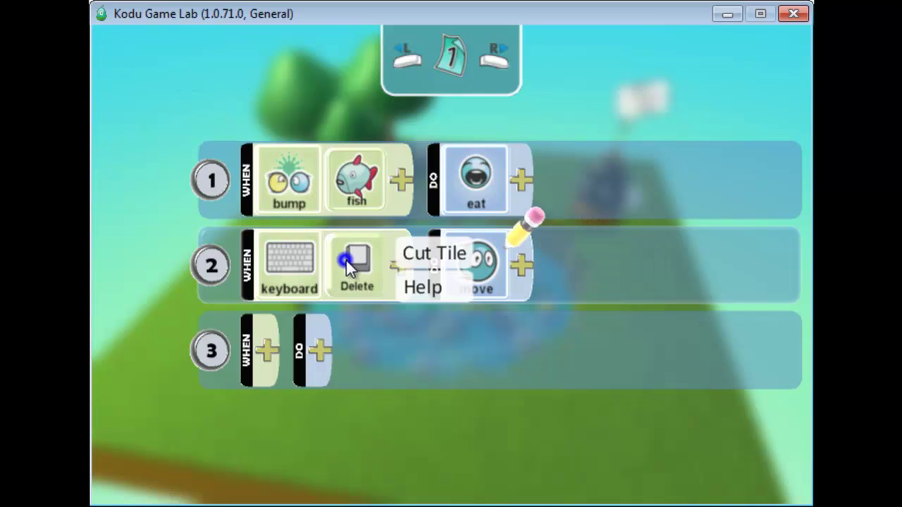
click(425, 260)
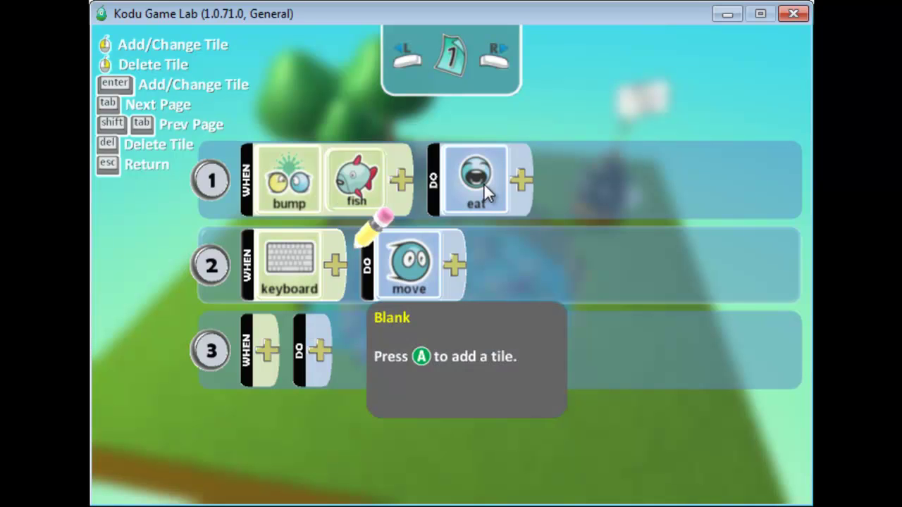
key(Escape)
key(Escape)
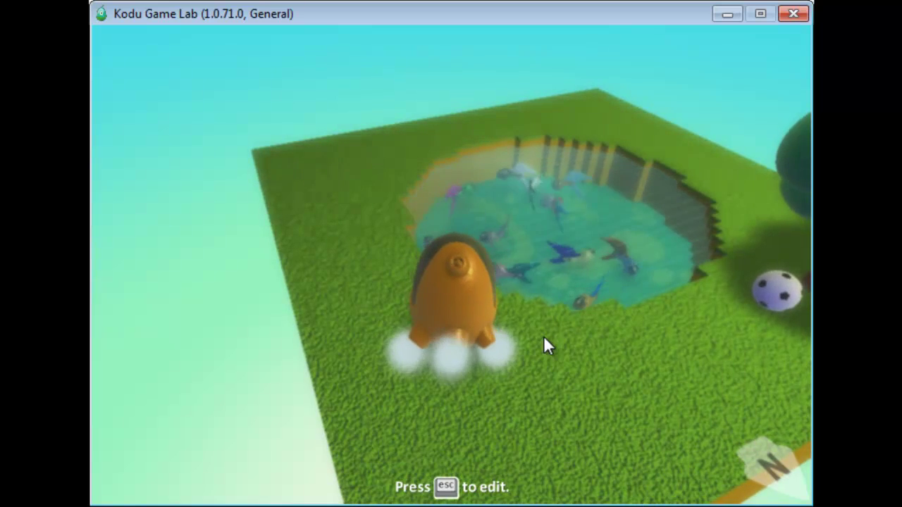
Step: End the test run of Kodu and the swimming fish and go back to editing
key(Escape)
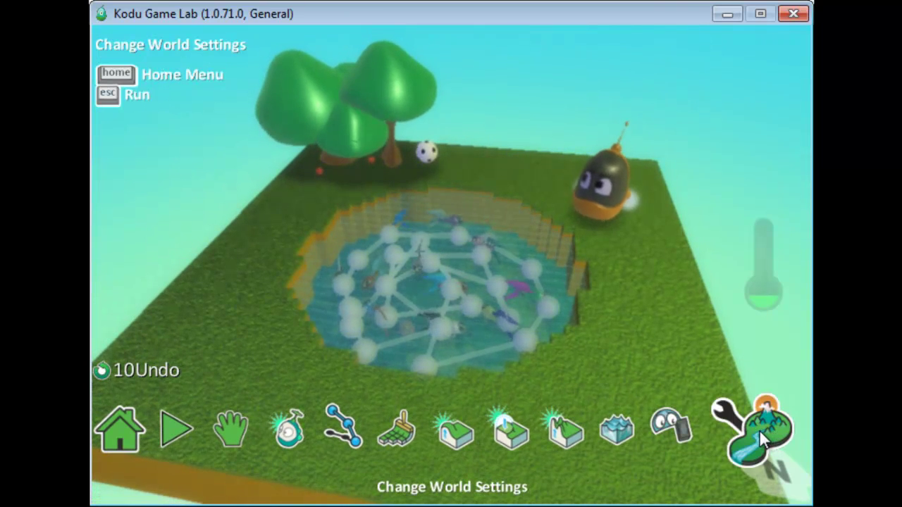
Step: Open world settings and preview several sky presets, returning to preset 21
click(759, 432)
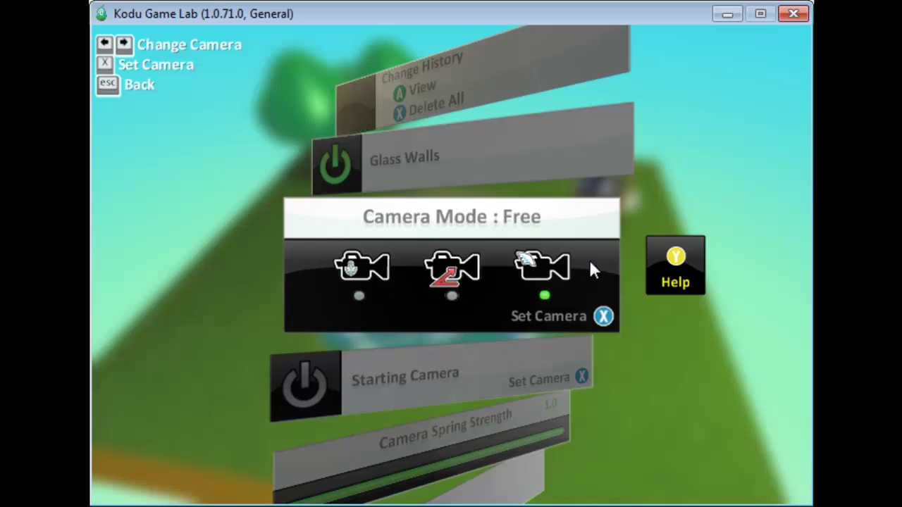
scroll(568, 288, up, 2)
scroll(568, 289, down, 4)
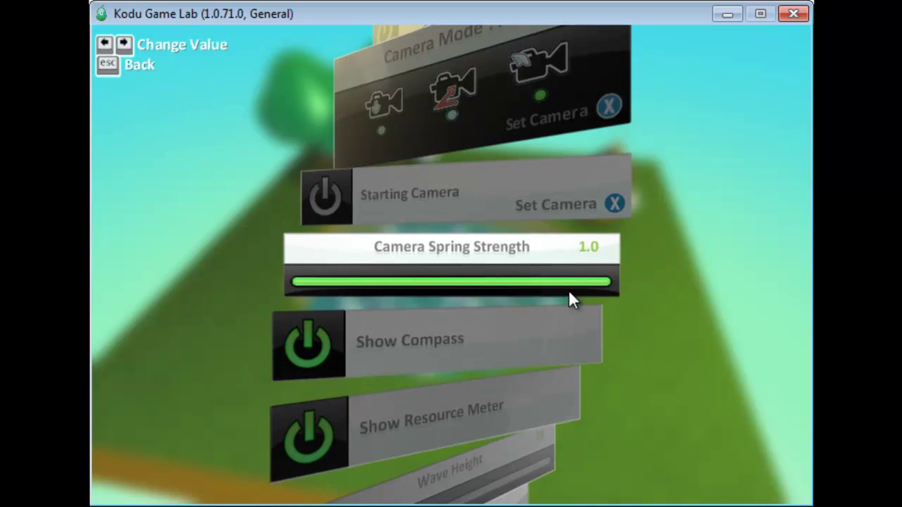
scroll(568, 290, down, 2)
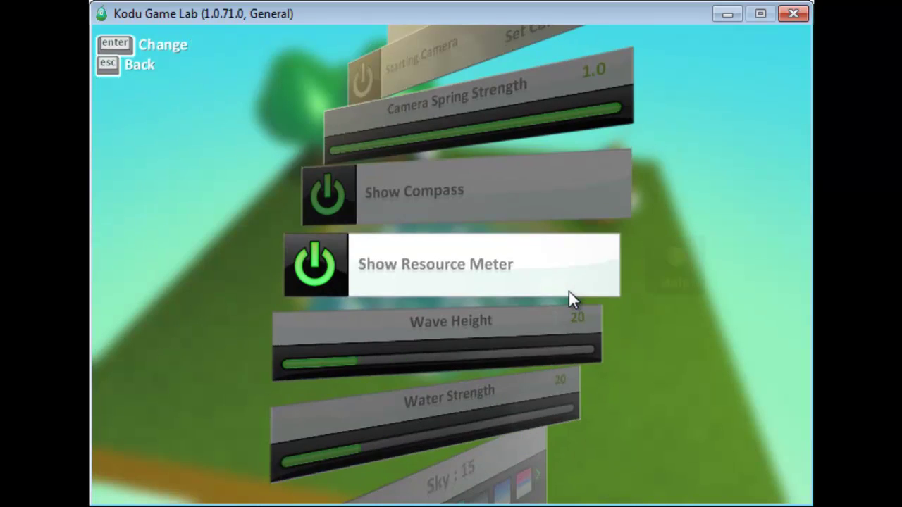
scroll(569, 292, down, 3)
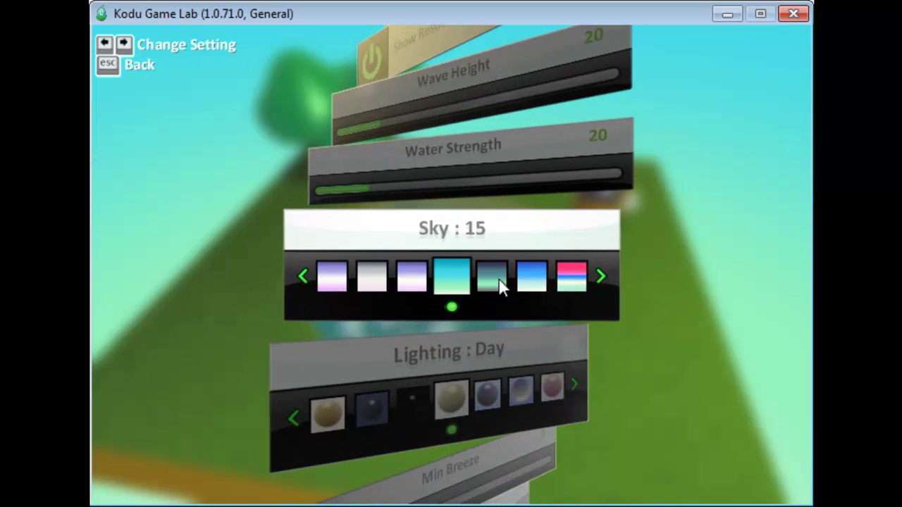
click(487, 279)
click(543, 278)
click(572, 278)
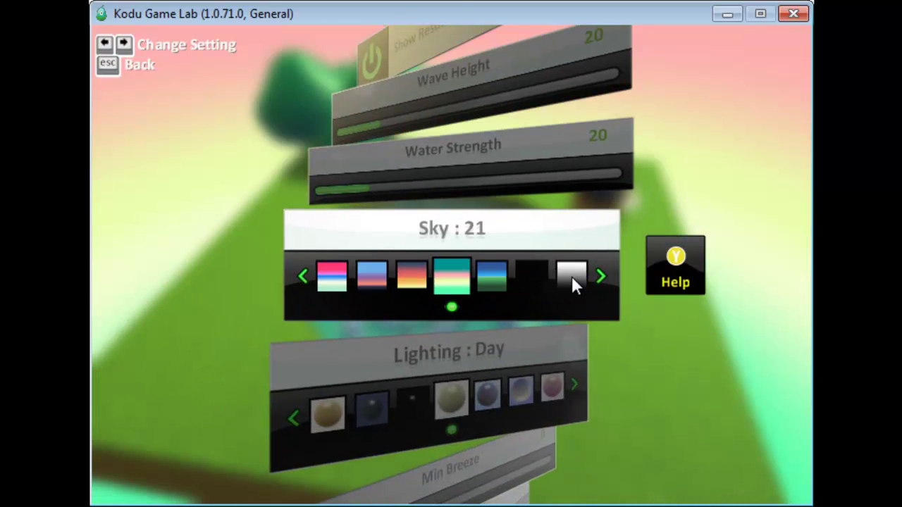
click(571, 278)
click(351, 277)
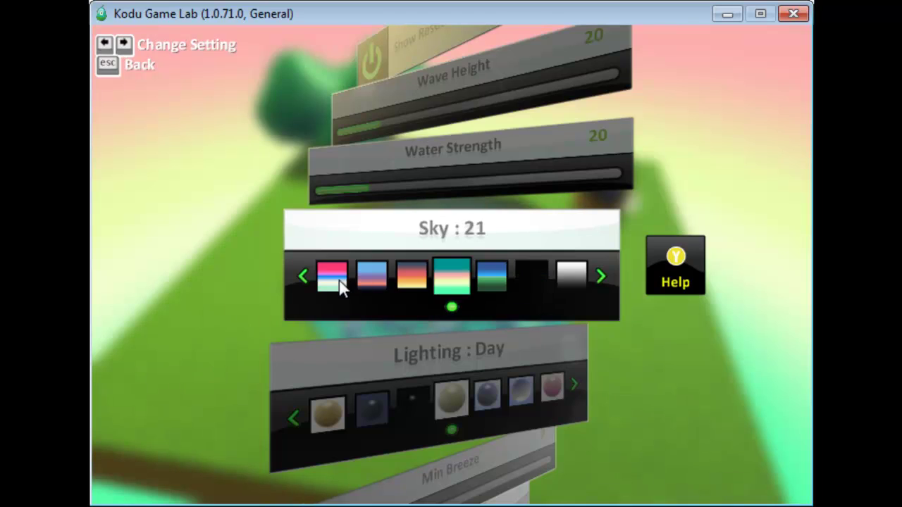
Step: Set the sky to preset 17 for a blue sky
scroll(340, 295, up, 1)
scroll(301, 261, down, 2)
scroll(310, 247, up, 1)
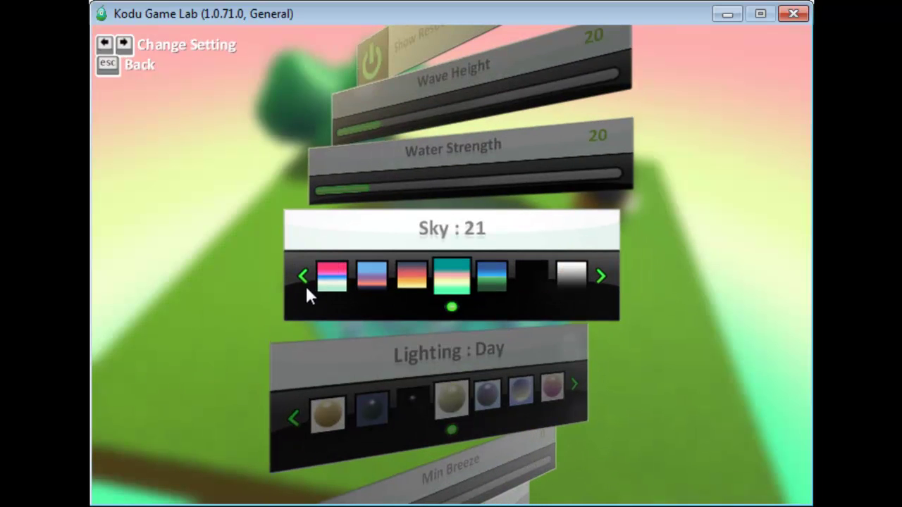
click(303, 279)
click(301, 279)
click(380, 286)
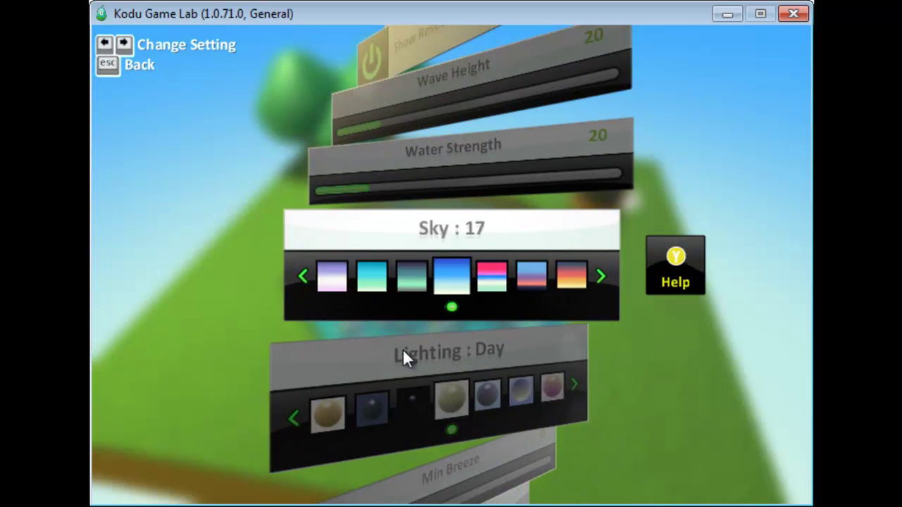
scroll(402, 352, down, 4)
scroll(498, 318, down, 2)
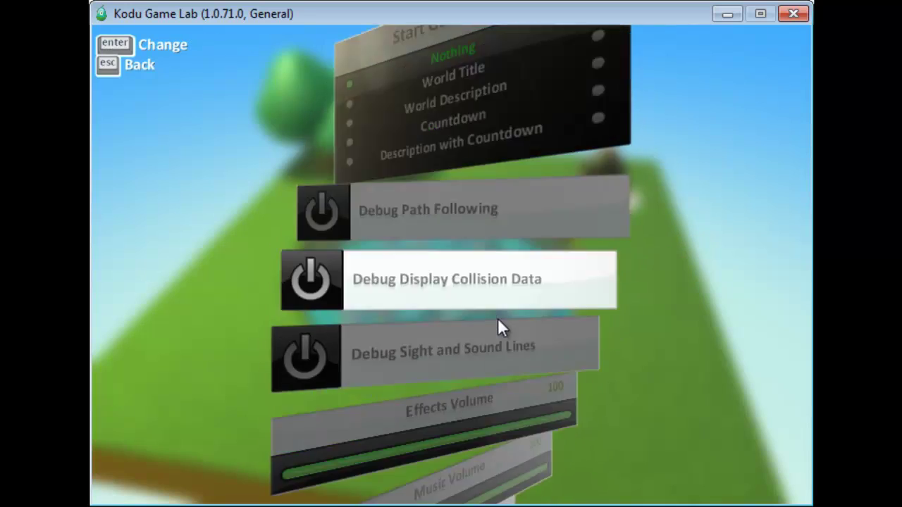
scroll(497, 318, up, 10)
scroll(498, 318, up, 3)
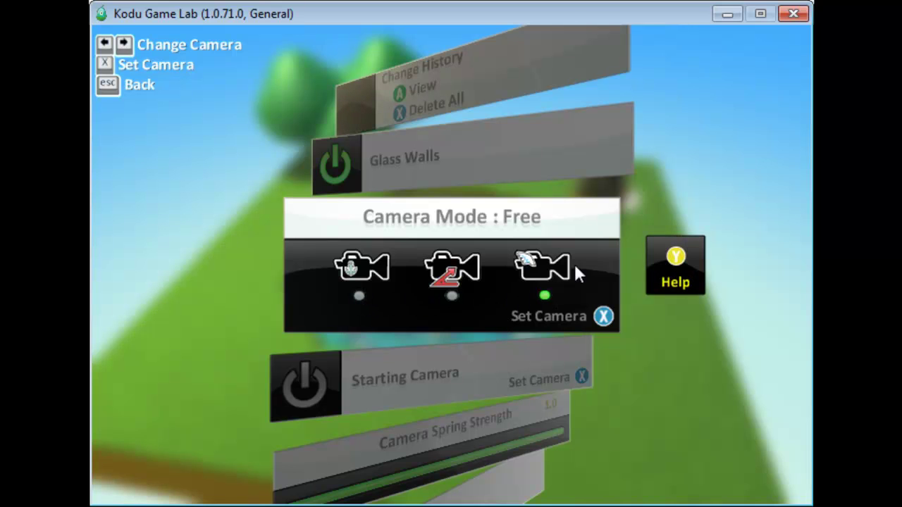
Step: Change the world's camera mode from Free to Fixed Offset, then to Fixed Position
click(451, 275)
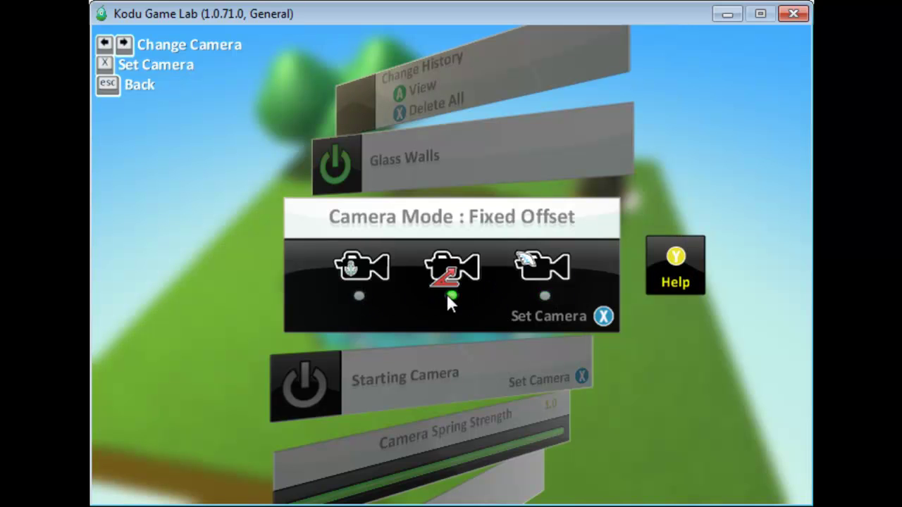
click(357, 298)
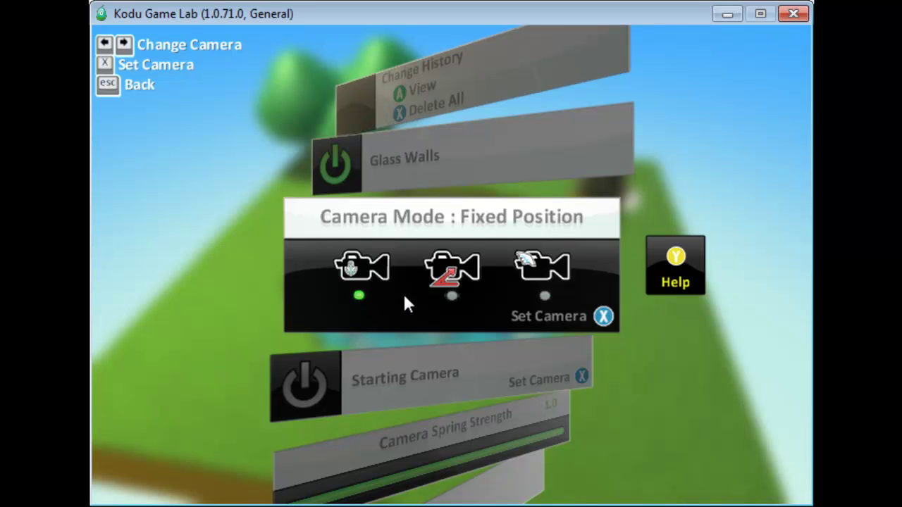
Step: Fix the camera at a new orbited angle over the pond and run the world
click(534, 318)
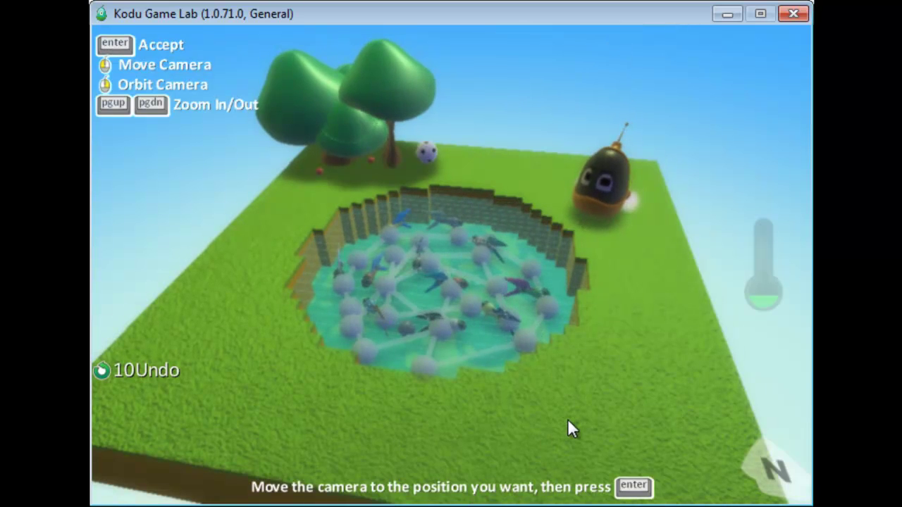
right_drag(579, 417, 600, 421)
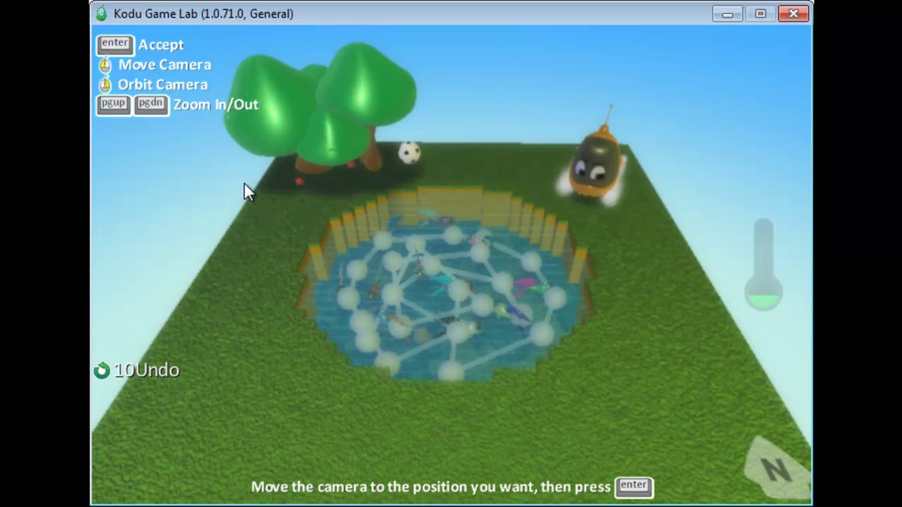
key(Return)
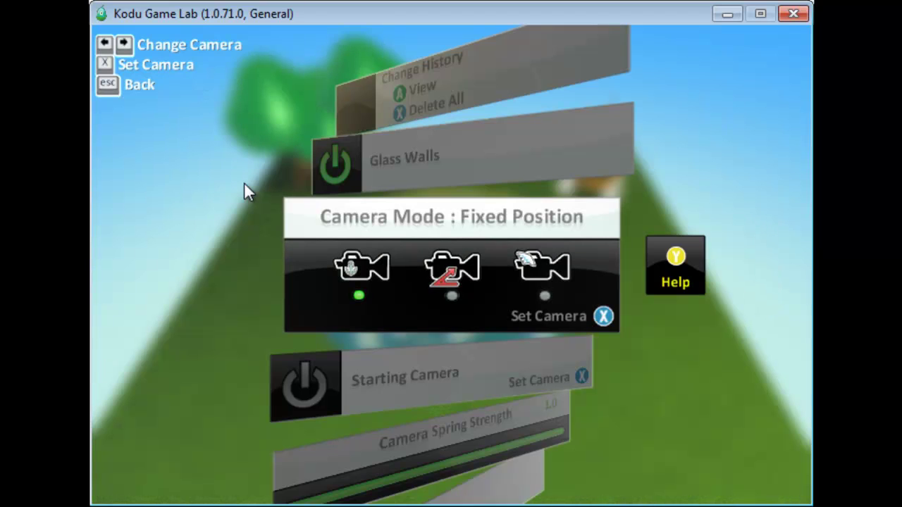
key(Escape)
key(Escape)
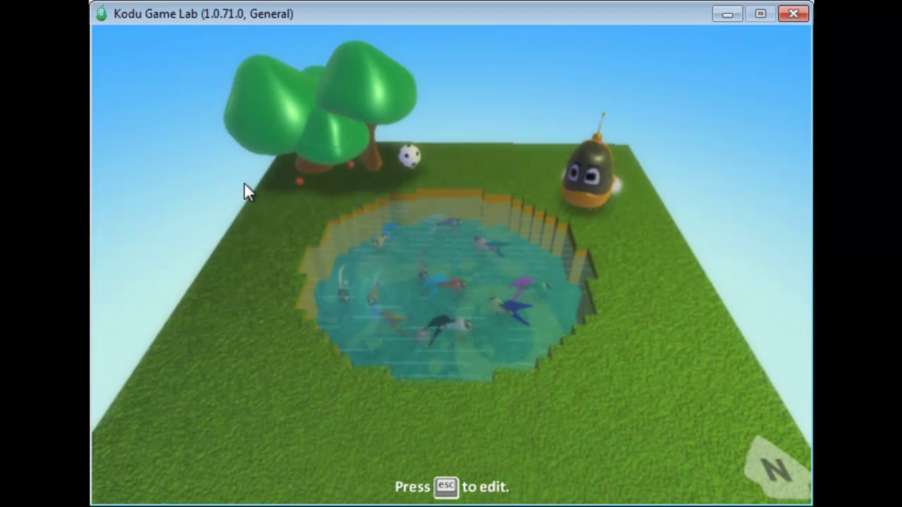
Step: Let the pond world play from the fixed overhead view
click(186, 296)
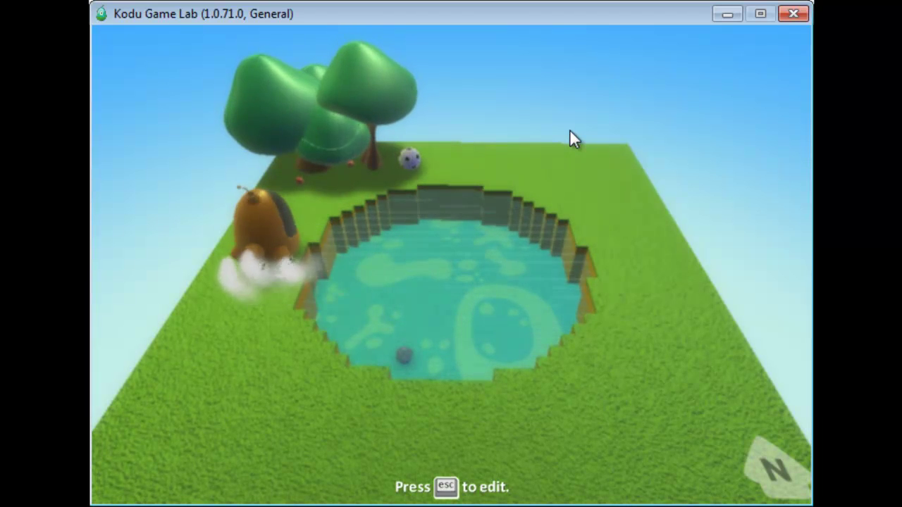
Step: Leave the test run and open the Kodu's program
key(Escape)
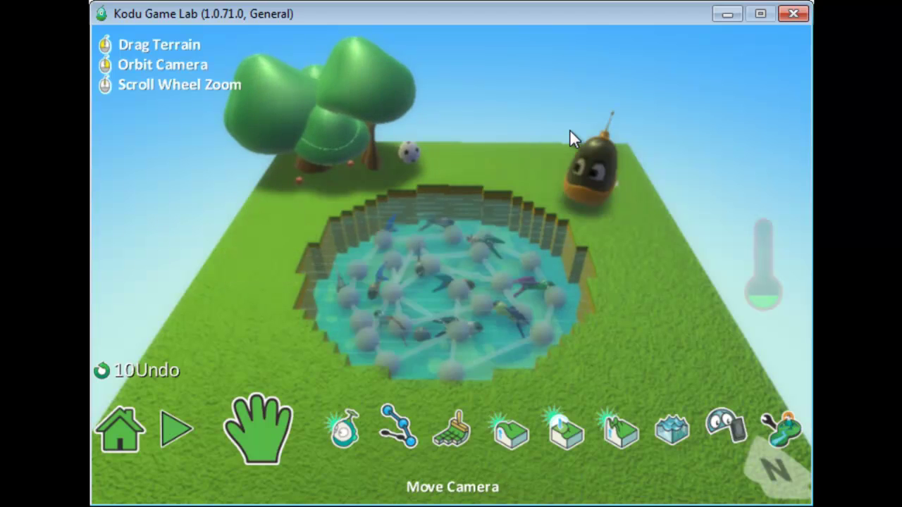
click(345, 431)
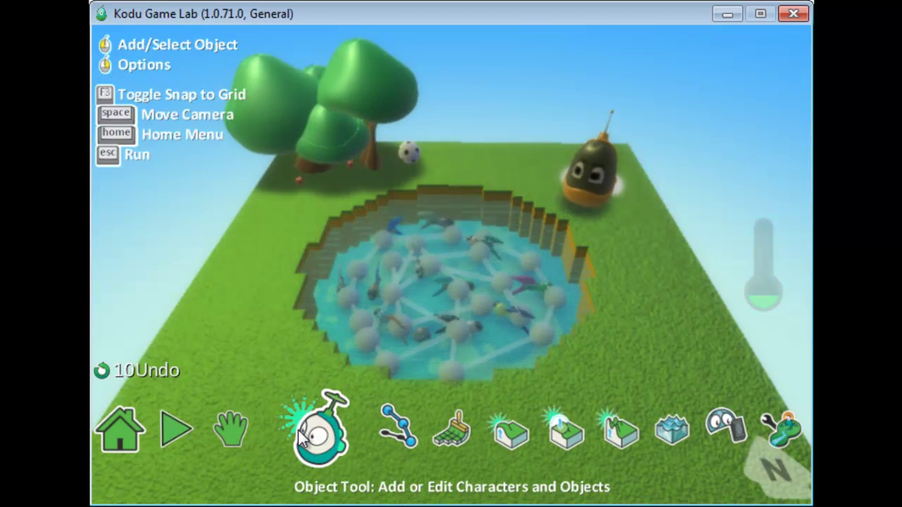
right_click(570, 160)
click(651, 82)
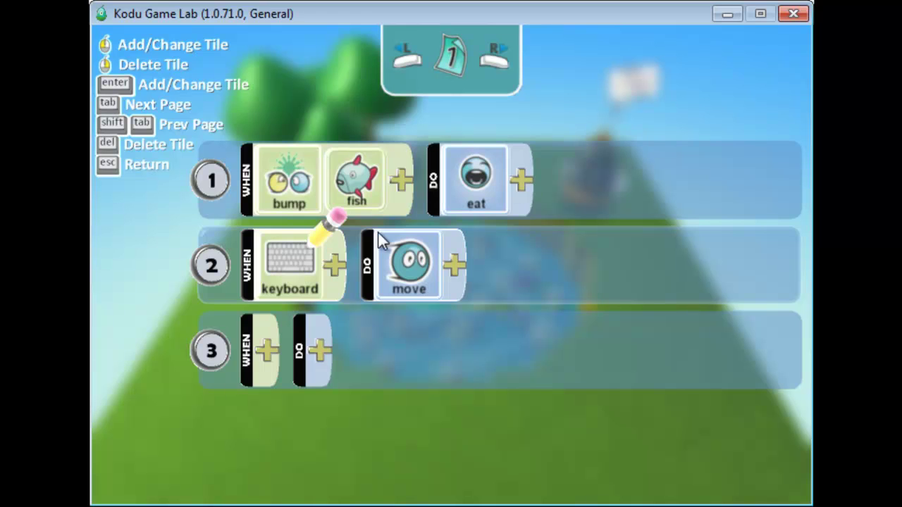
Step: Give rule 3 the action DO score 1 point
scroll(316, 359, down, 1)
click(315, 255)
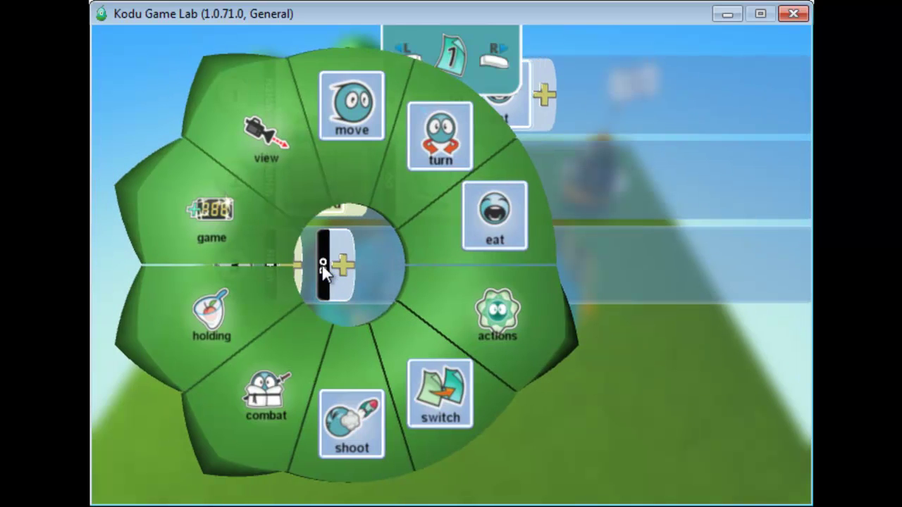
click(221, 242)
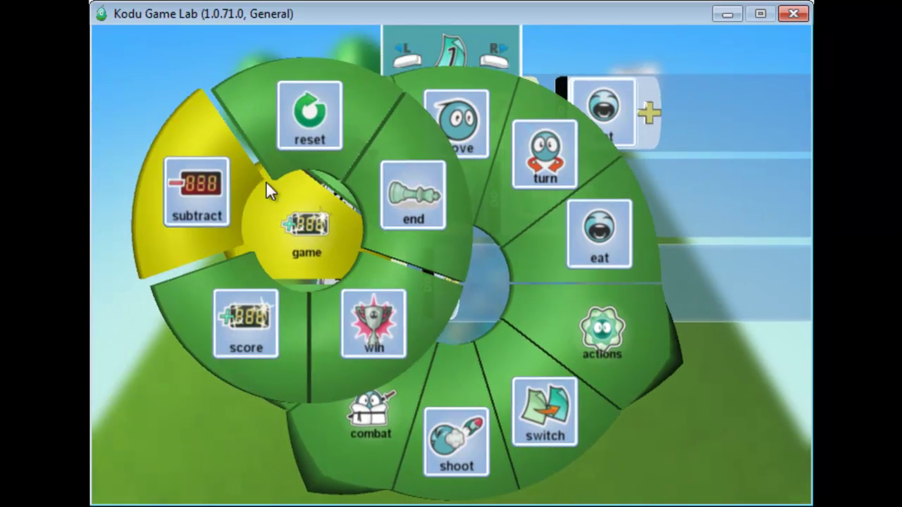
click(234, 303)
click(387, 266)
click(446, 142)
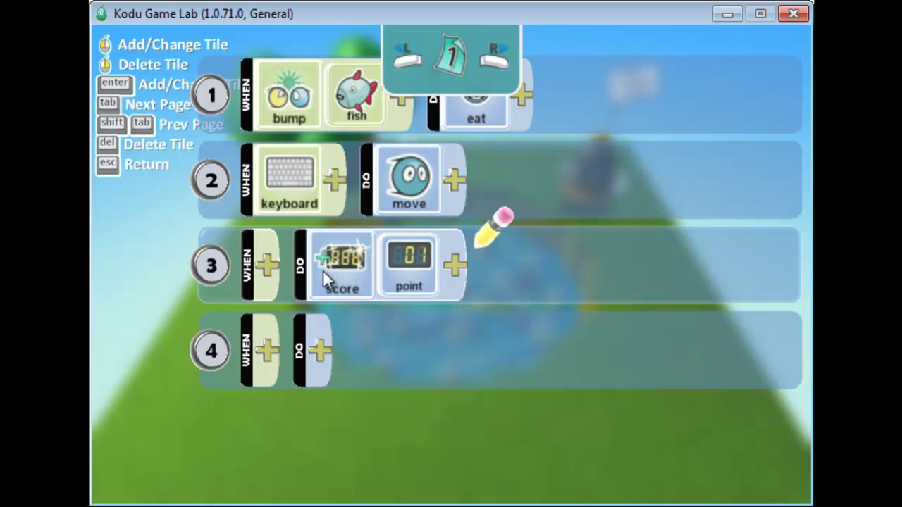
Step: Move the score rule to row 2, indented under the bump-fish-eat rule
click(265, 277)
key(Up)
key(Up)
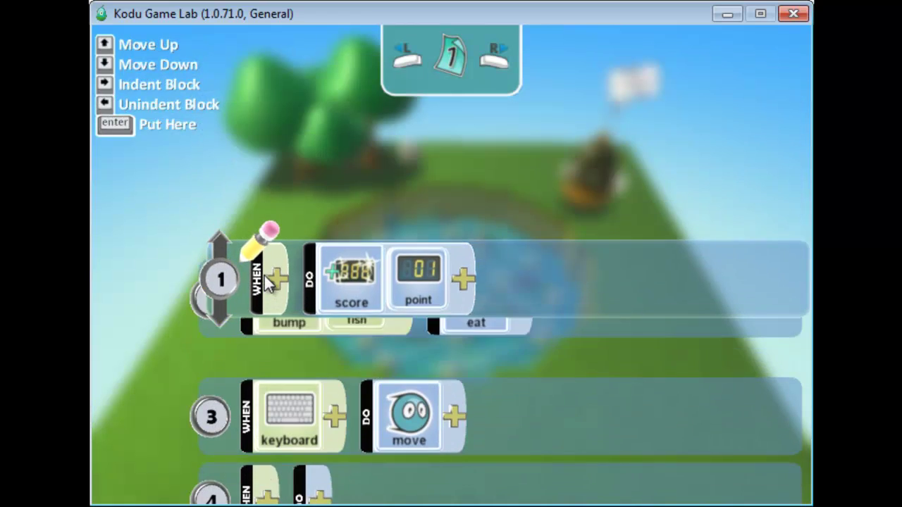
key(Down)
key(Right)
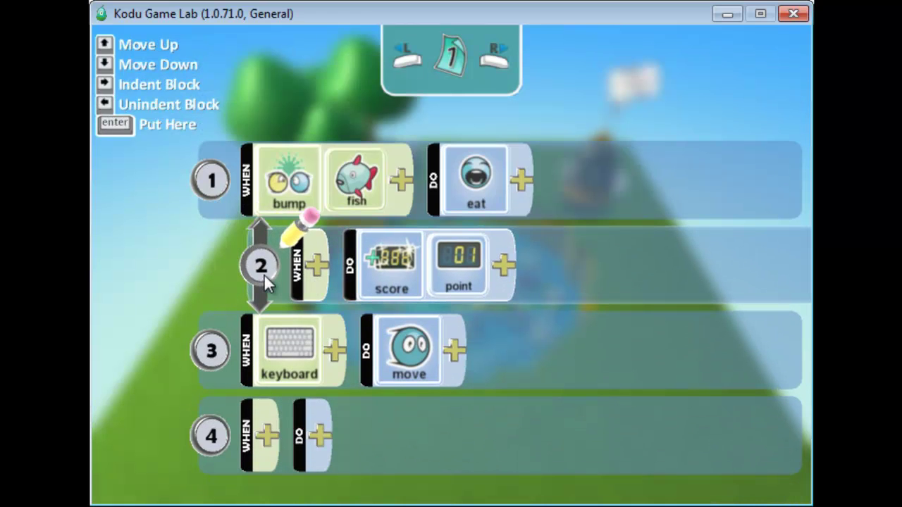
click(264, 274)
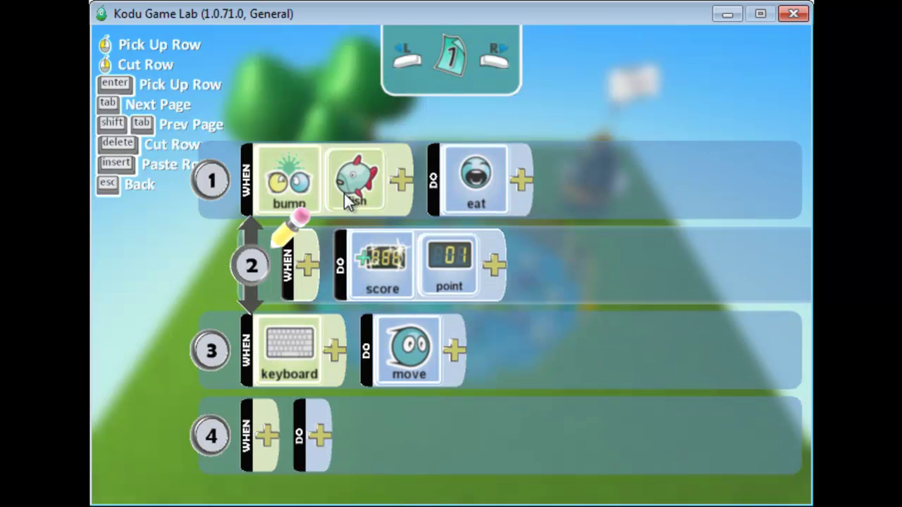
Step: Make the nested score rule count its 1 point toward red
click(306, 265)
click(379, 267)
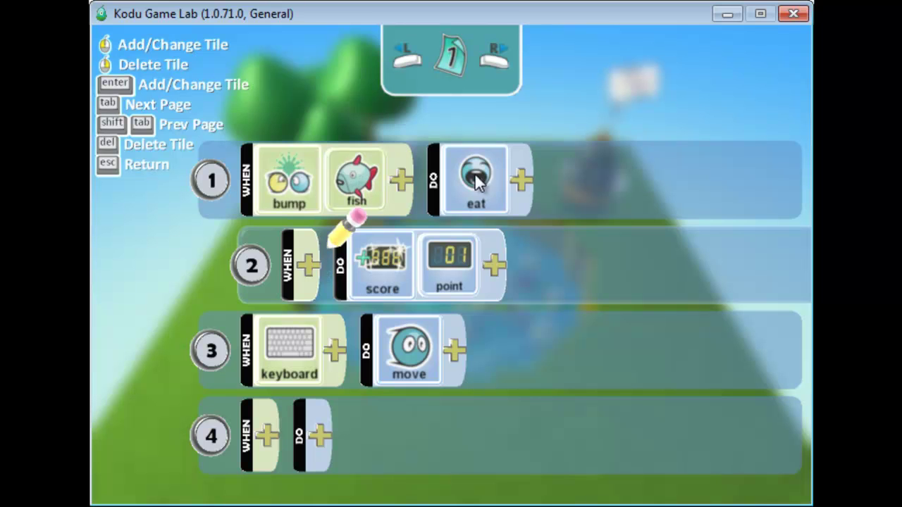
click(492, 263)
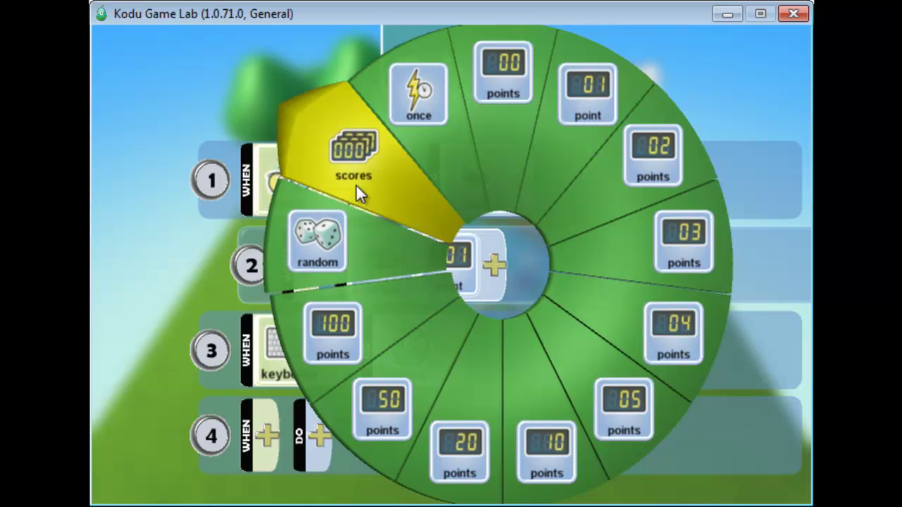
click(356, 184)
click(485, 272)
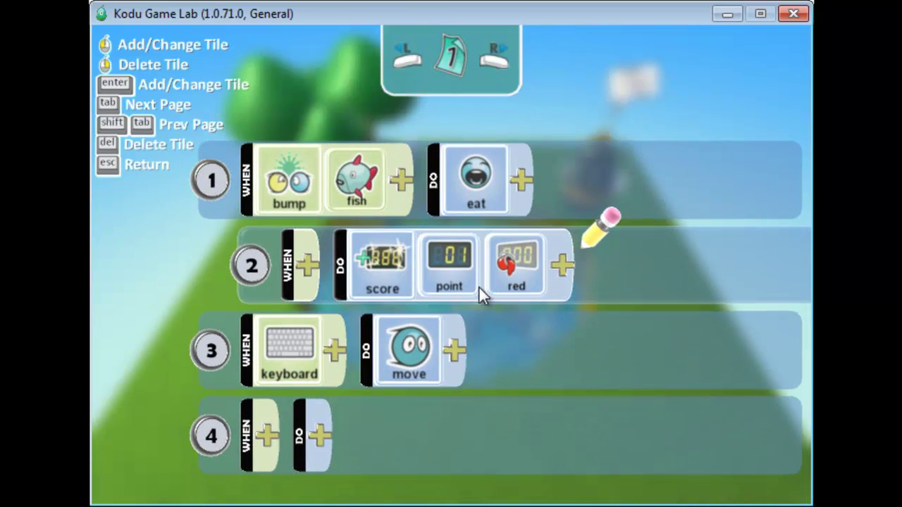
Step: Close the Kodu's program and reopen it, scrolled down to the rules
key(Escape)
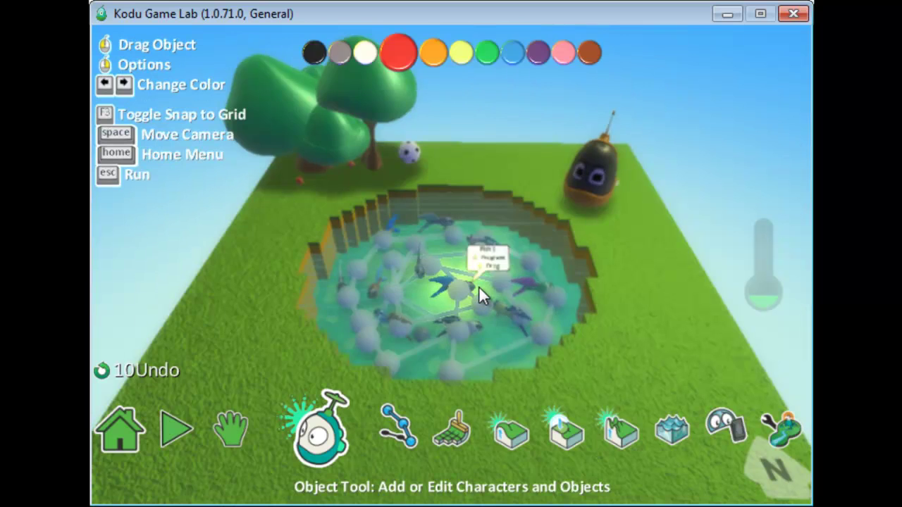
right_click(575, 170)
click(677, 98)
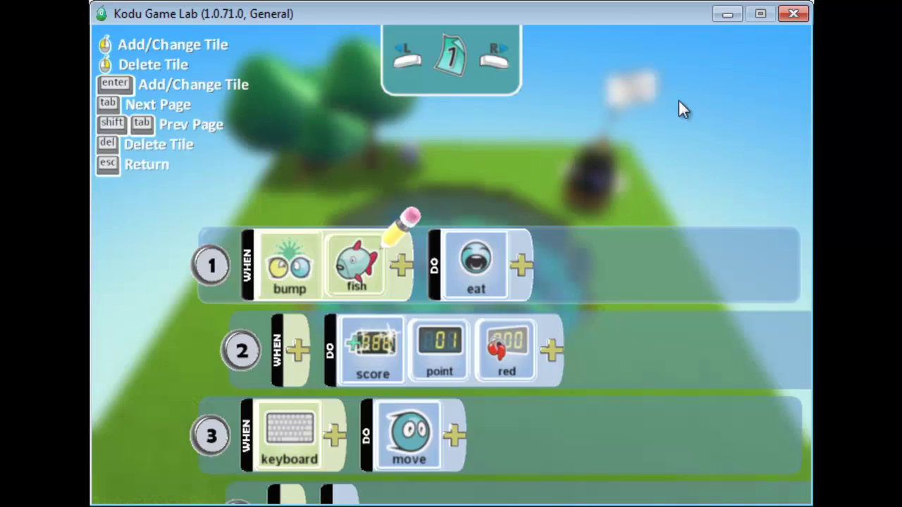
scroll(337, 331, down, 2)
Step: Set rule 4's condition to WHEN scored red 10 points 2 points
click(261, 347)
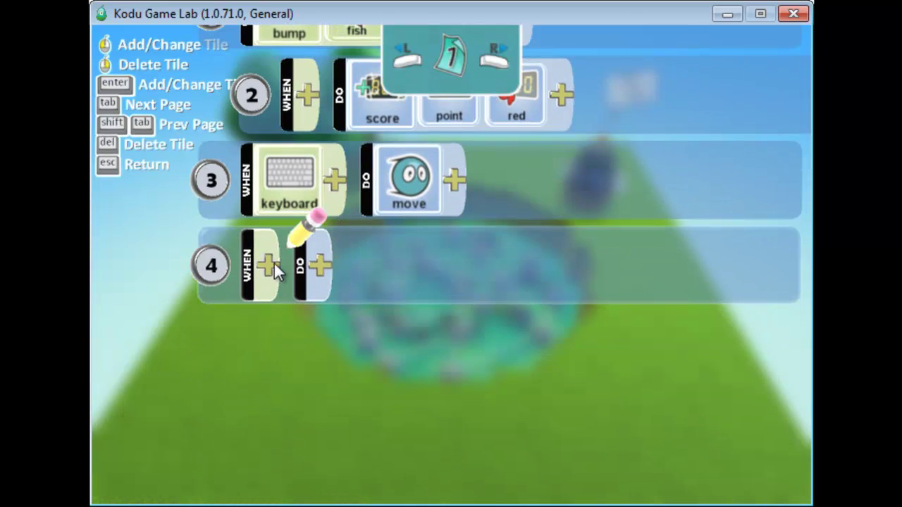
click(234, 336)
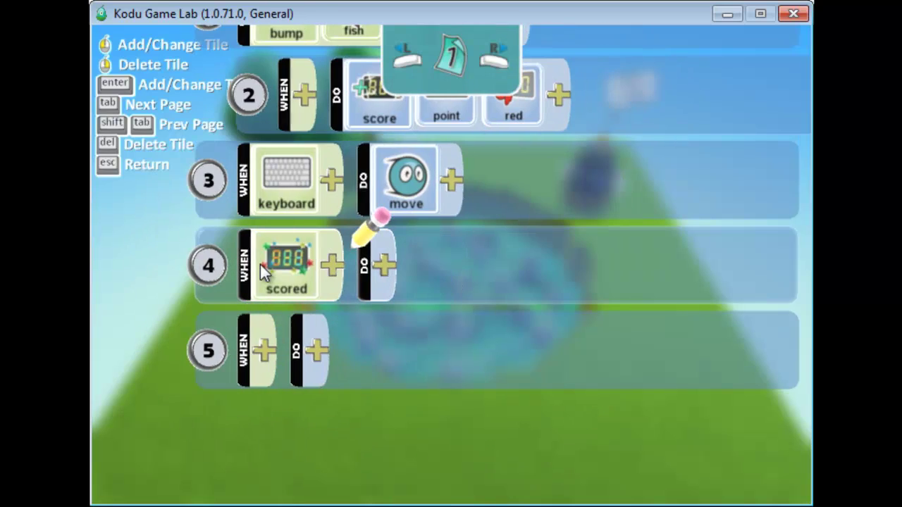
click(326, 257)
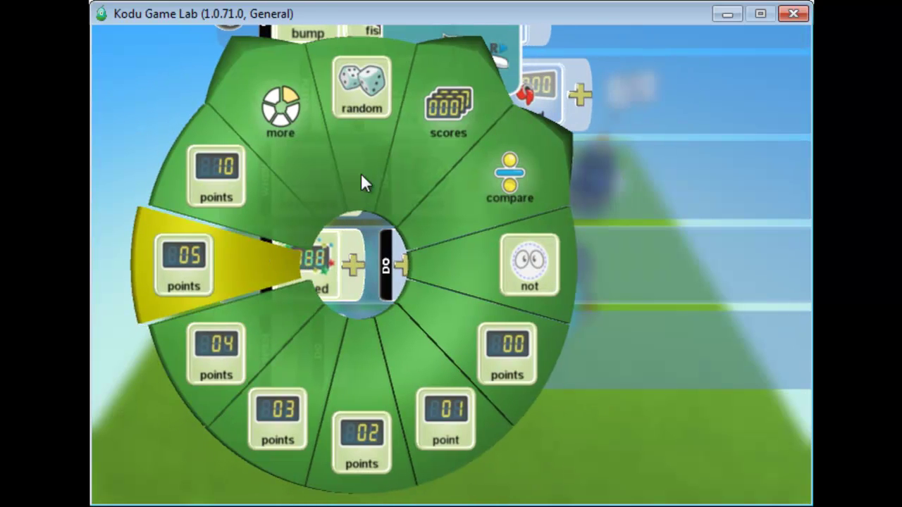
click(407, 156)
click(560, 259)
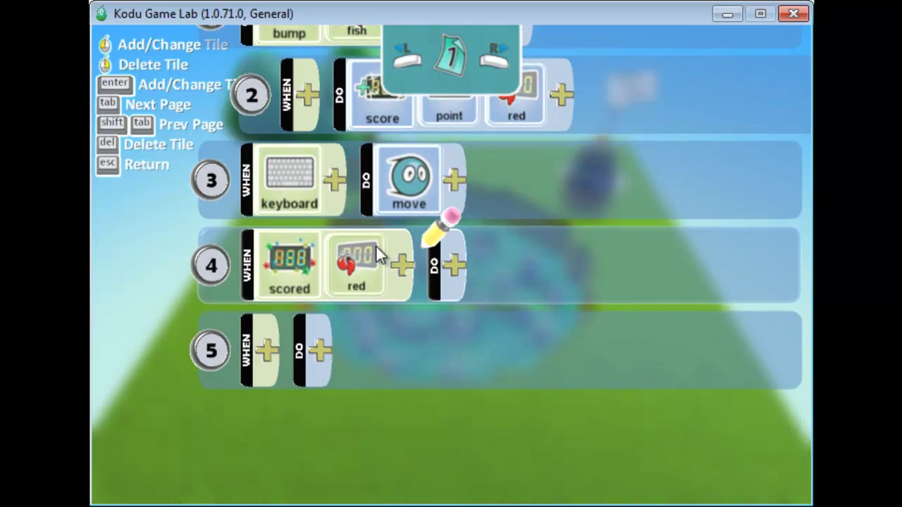
click(400, 265)
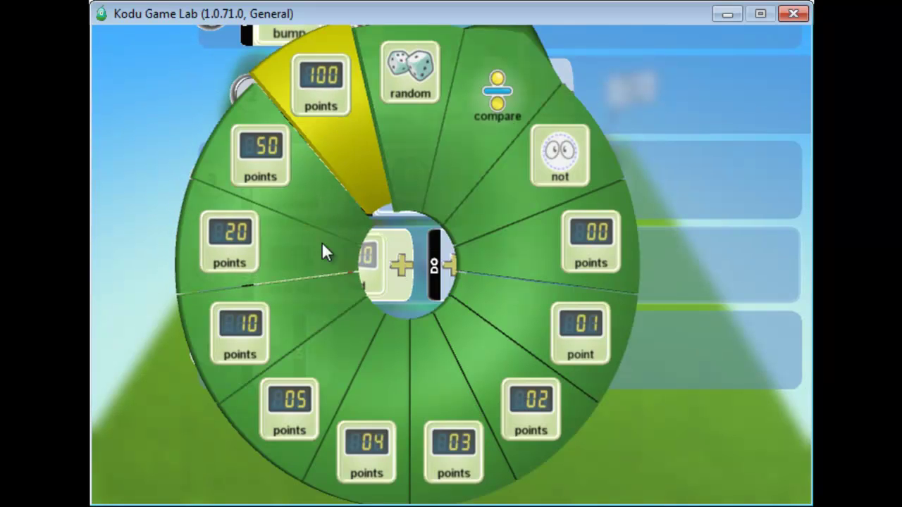
click(235, 328)
click(465, 271)
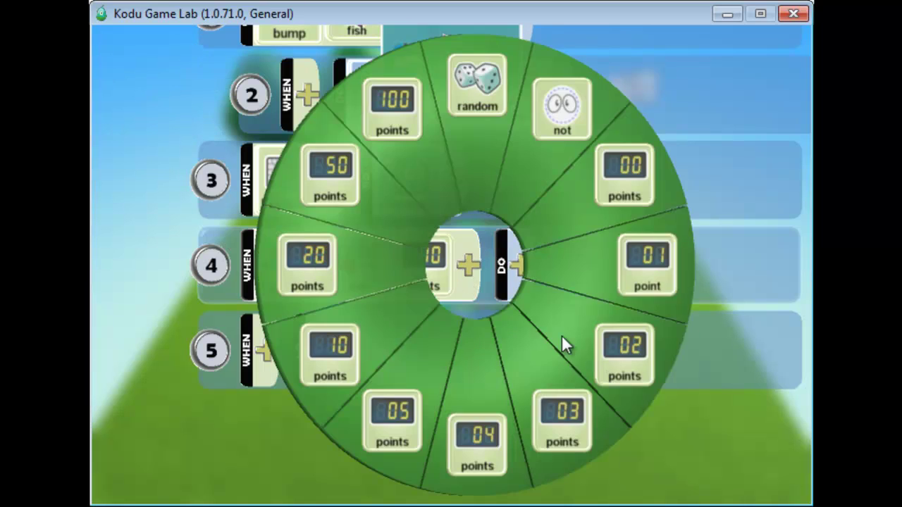
click(615, 354)
Step: Give rule 4 the action DO win
click(592, 266)
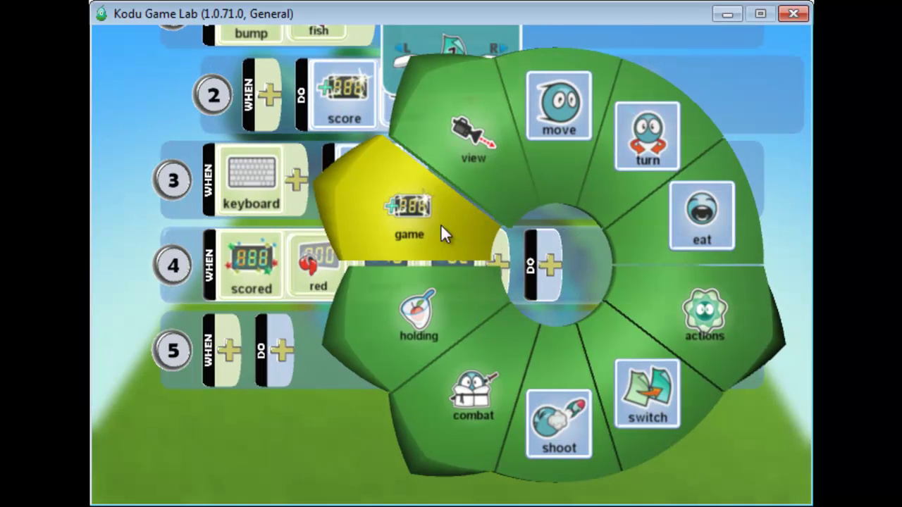
click(436, 227)
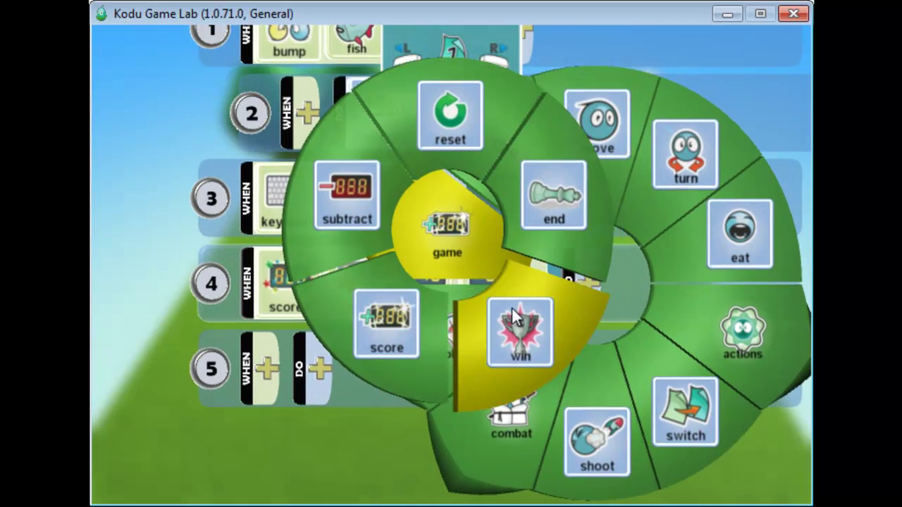
click(514, 317)
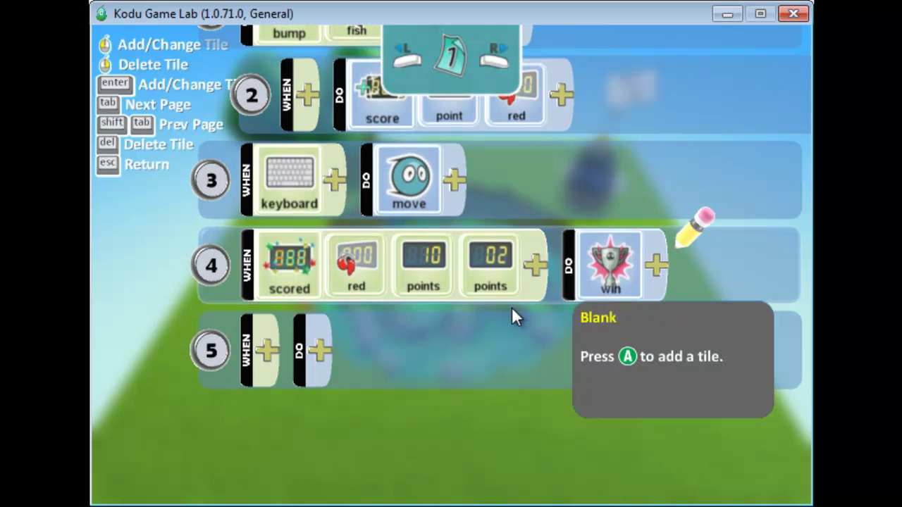